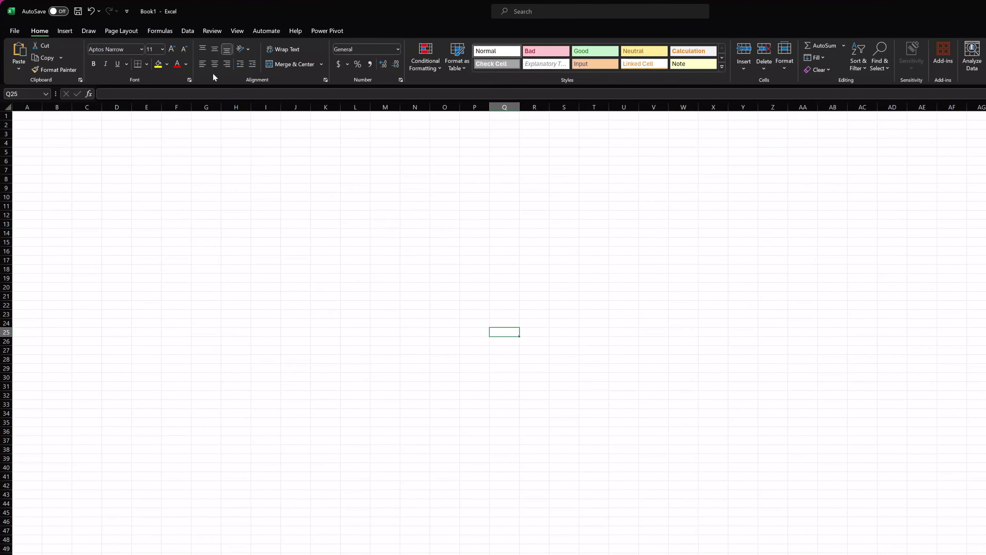
# Start a From Web import via Data > Get Data > From Other Sources
pyautogui.click(192, 34)
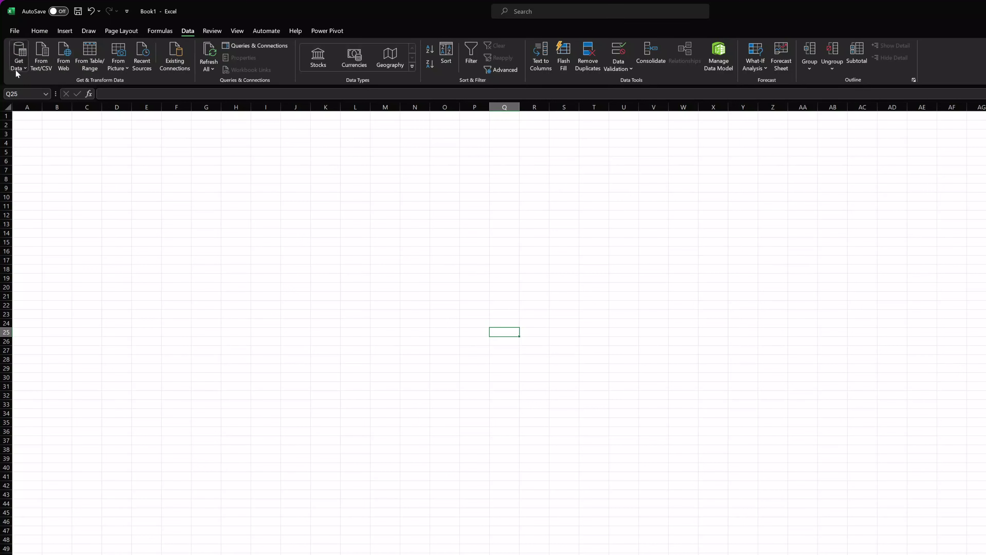
pyautogui.click(17, 67)
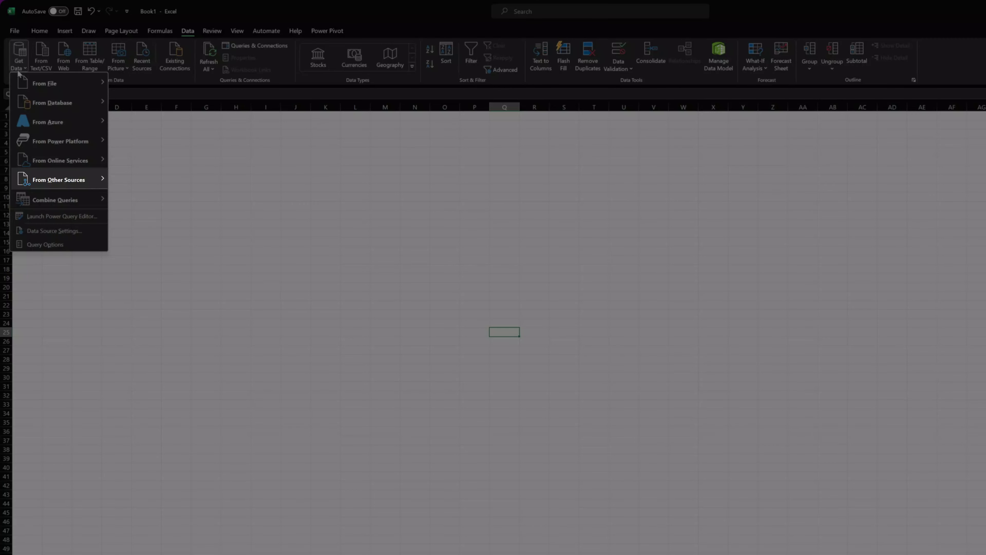
pyautogui.moveTo(87, 180)
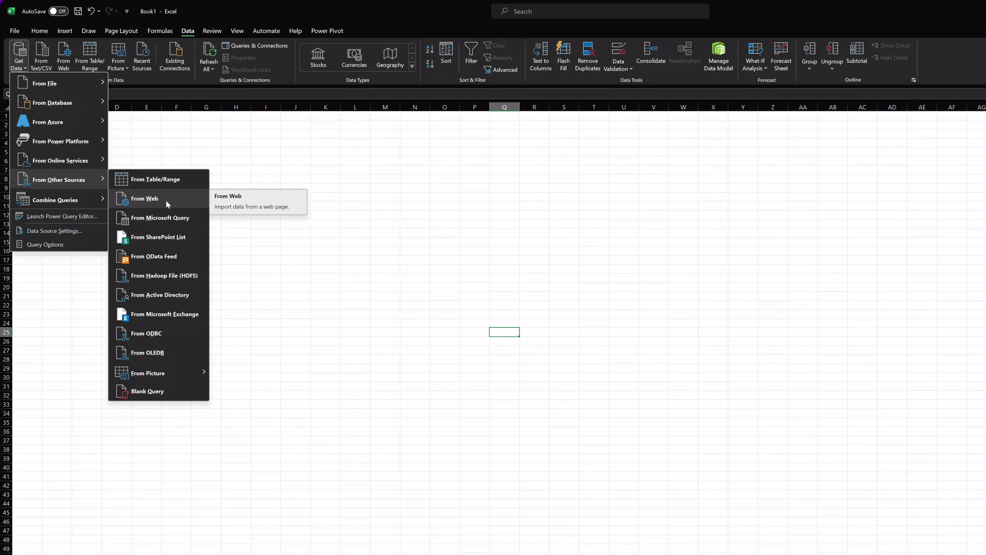
pyautogui.click(168, 204)
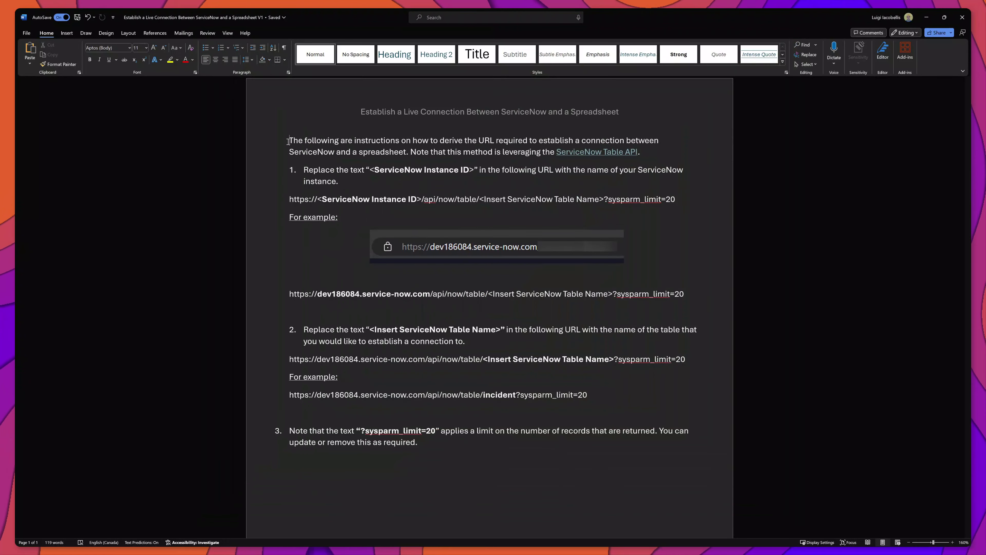
pyautogui.moveTo(288, 200); pyautogui.dragTo(681, 203)
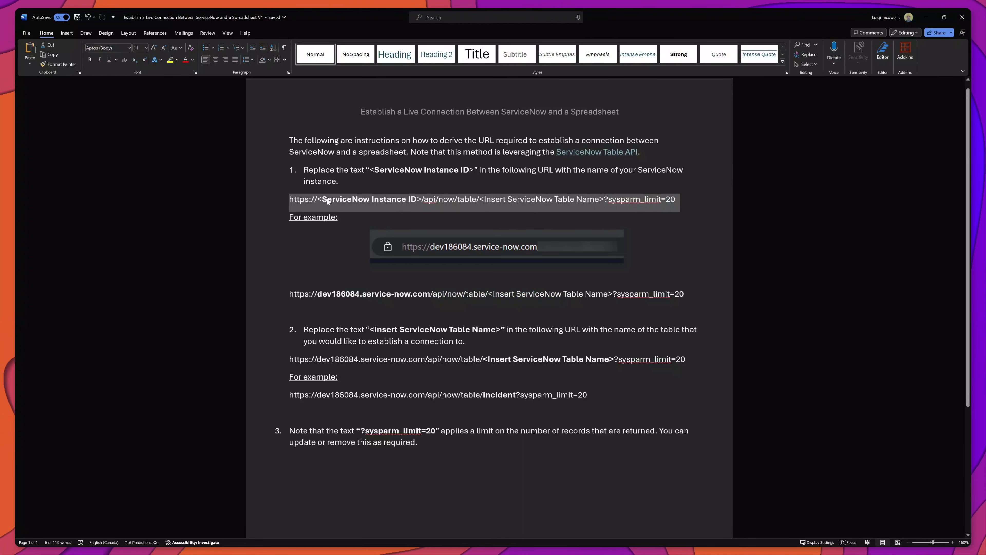
pyautogui.click(324, 200)
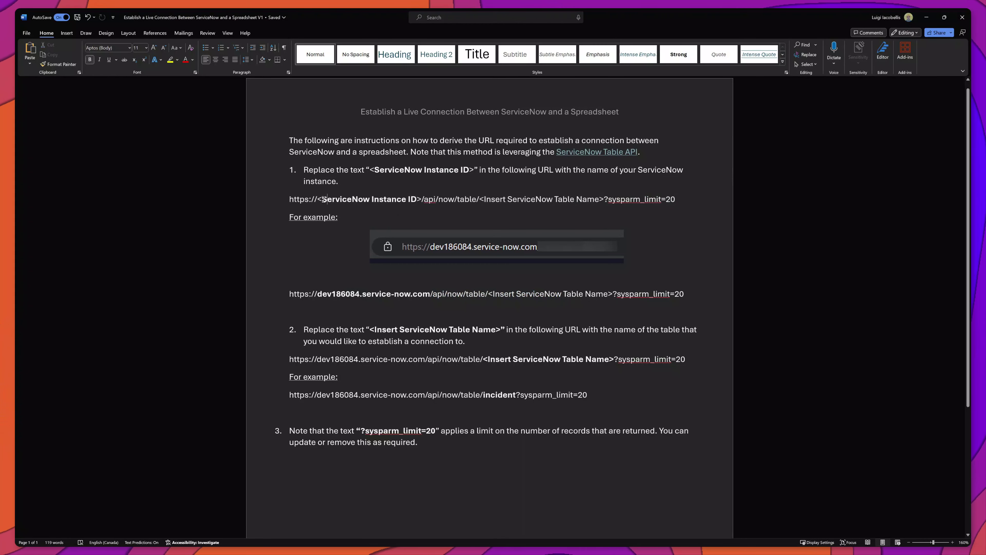
pyautogui.moveTo(325, 200); pyautogui.dragTo(414, 200)
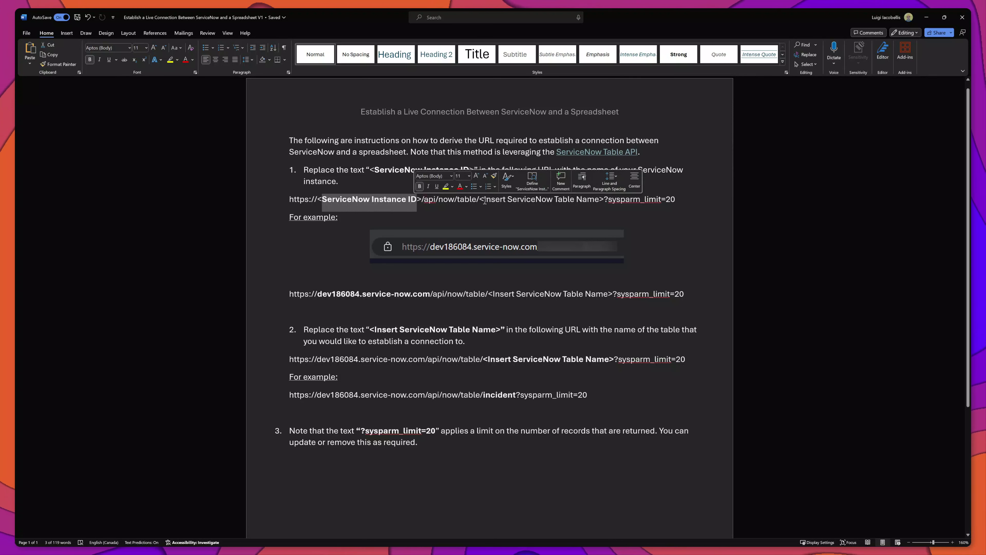
pyautogui.moveTo(485, 200); pyautogui.dragTo(595, 203)
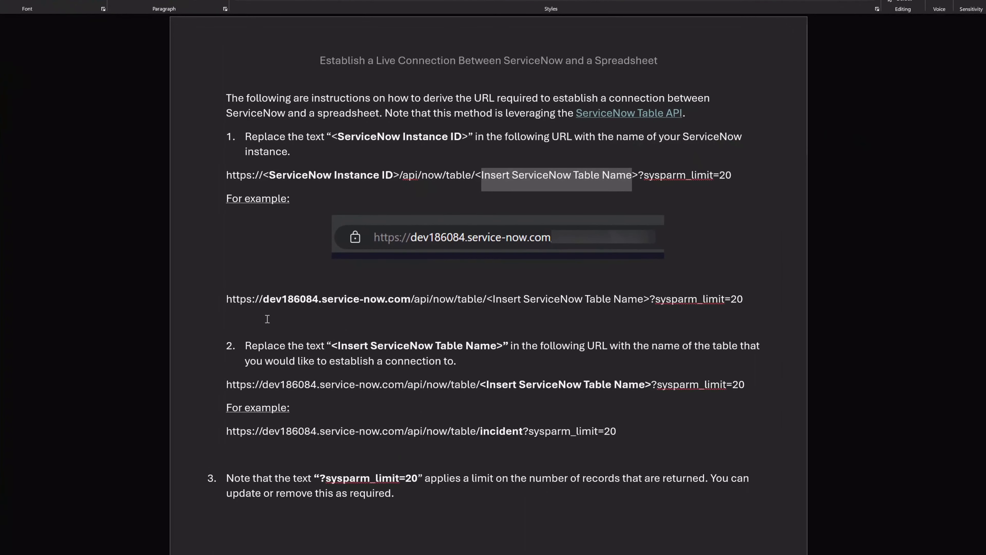
pyautogui.moveTo(265, 297); pyautogui.dragTo(403, 295)
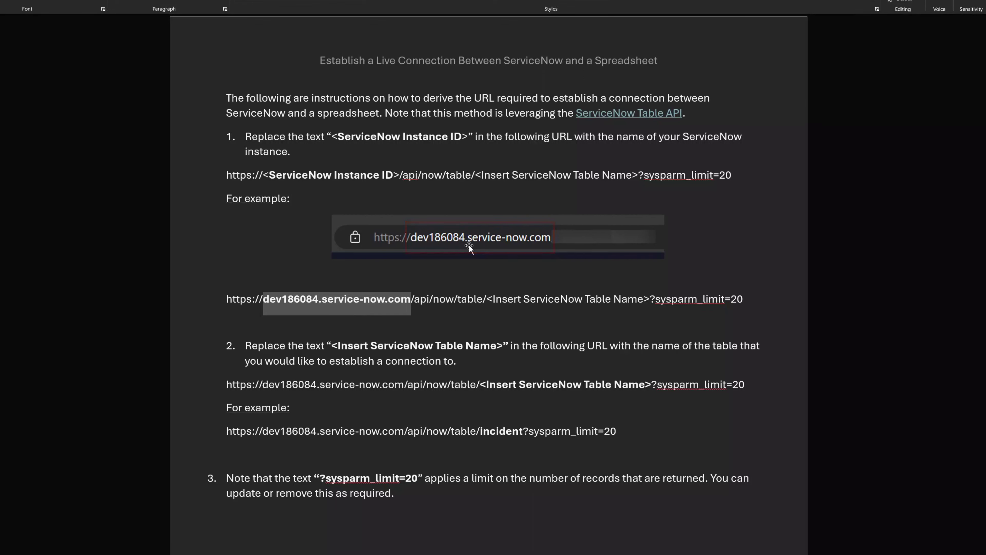
# Copy the Word guide's example URL ending in incident?sysparm_limit=20 for Excel's web import
pyautogui.click(316, 319)
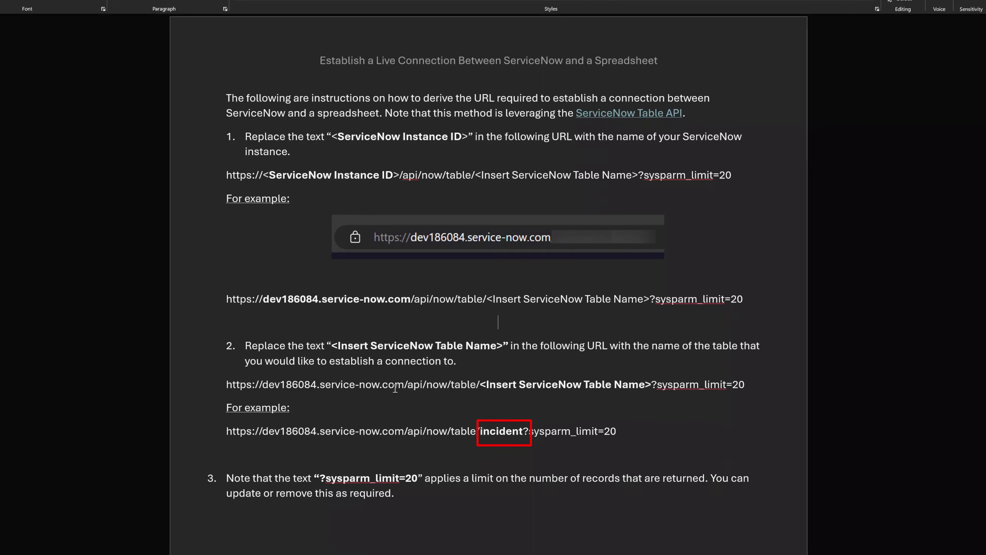
pyautogui.moveTo(480, 431); pyautogui.dragTo(524, 429)
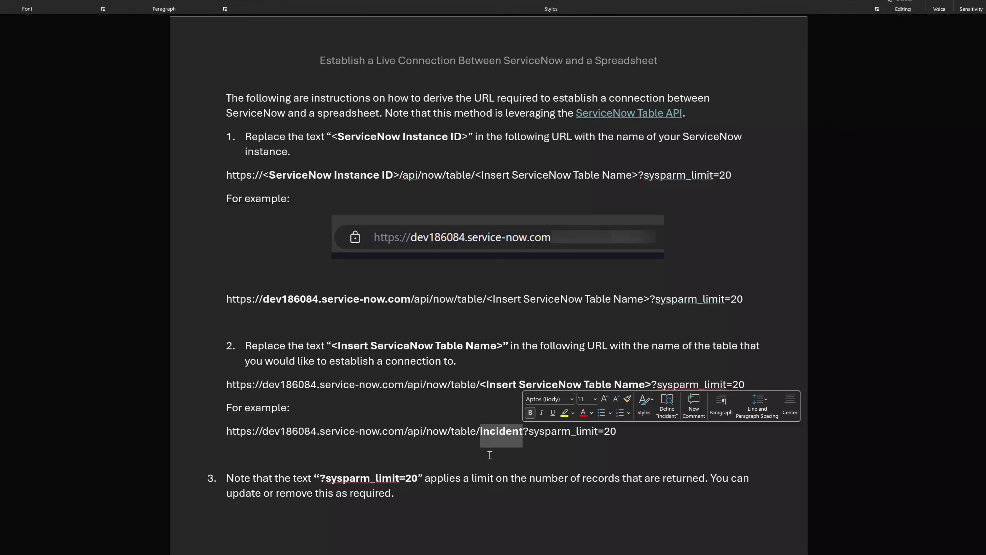
pyautogui.click(468, 454)
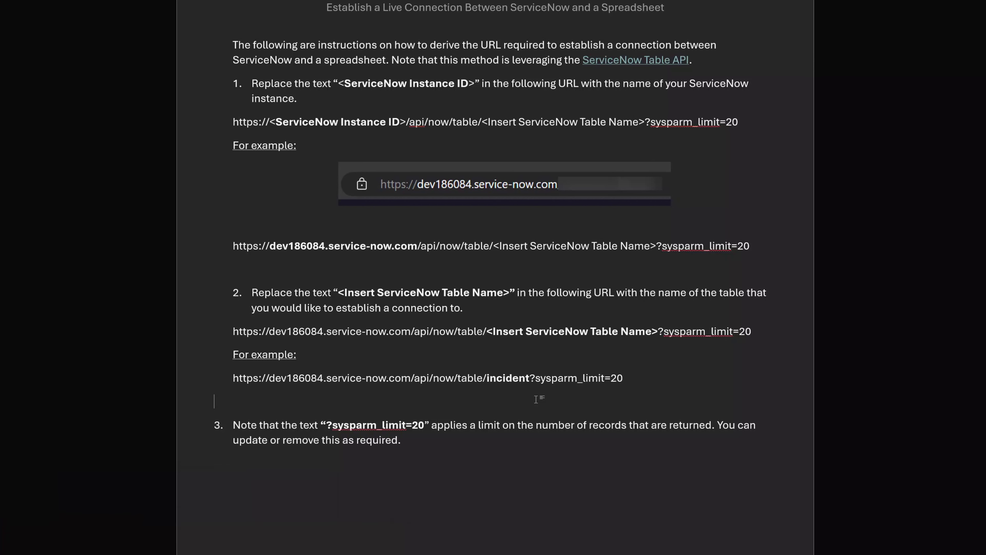
pyautogui.moveTo(635, 382); pyautogui.dragTo(234, 393)
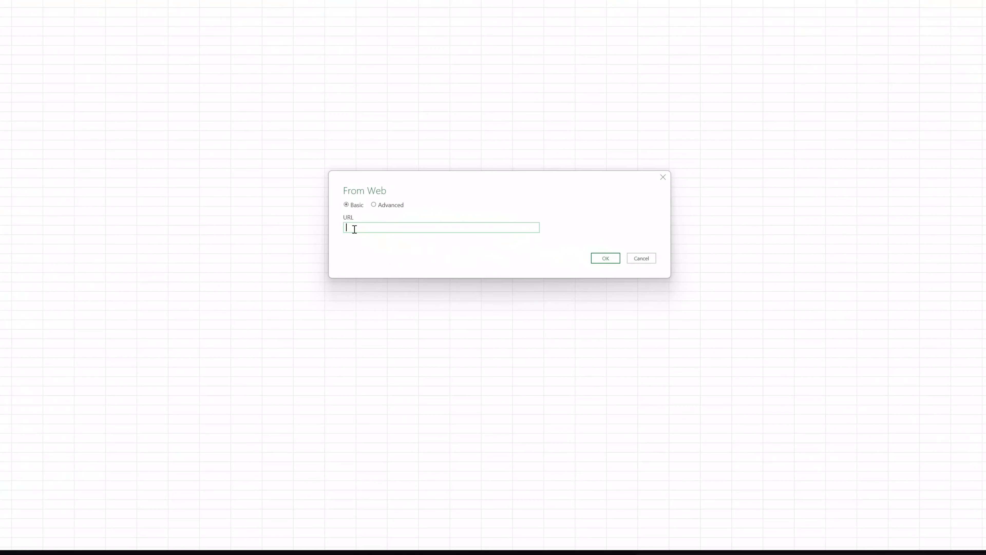
pyautogui.write('https://dev186084.service-now.com/api/now/table/incident?sysparm_limit=20')
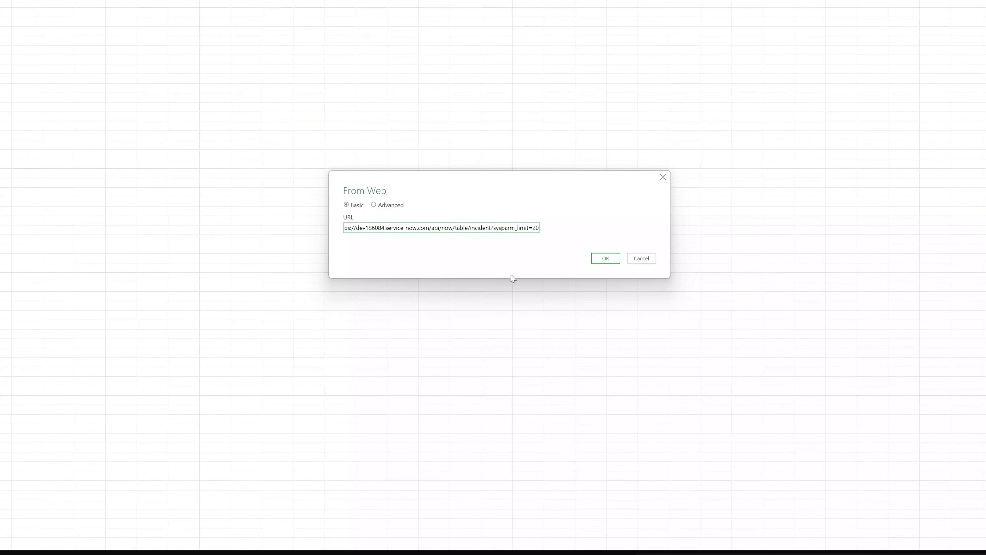
# Submit the incident URL and connect with Basic authentication using the ServiceNow user name and password
pyautogui.click(606, 258)
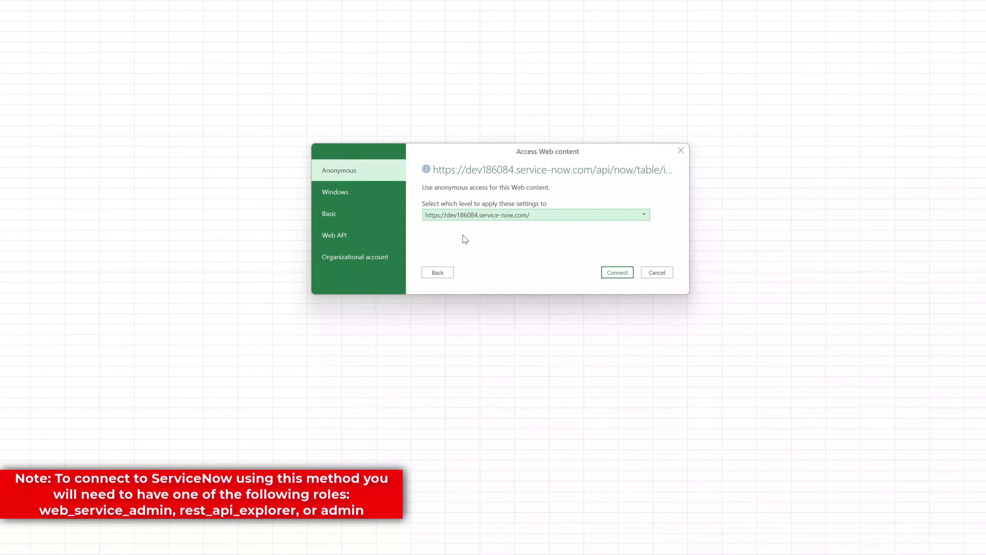
pyautogui.click(336, 217)
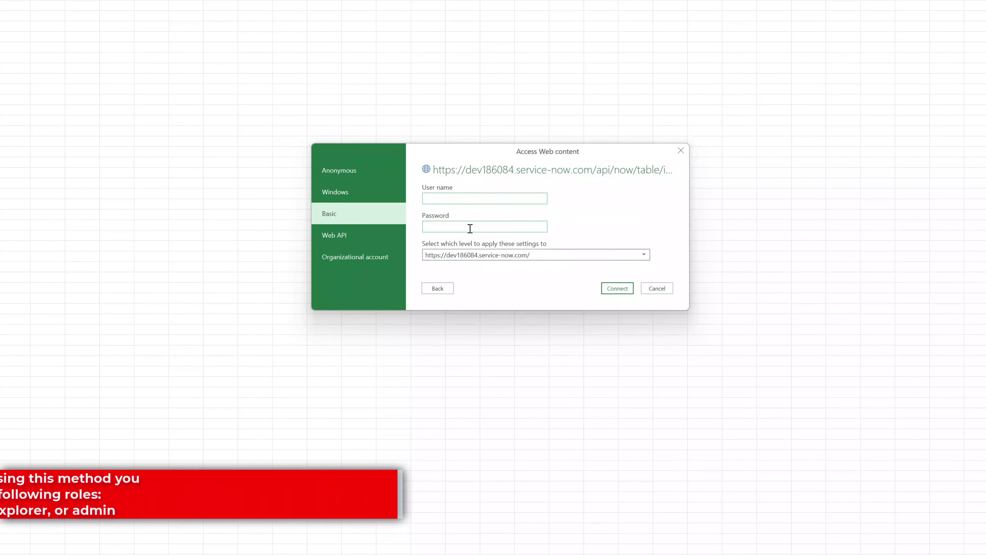
pyautogui.press('Tab')
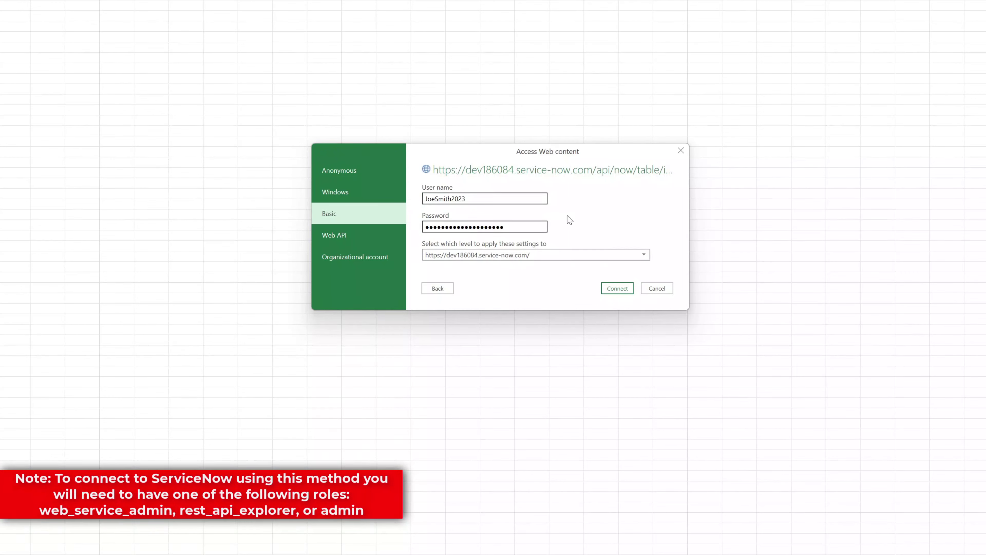
pyautogui.click(617, 288)
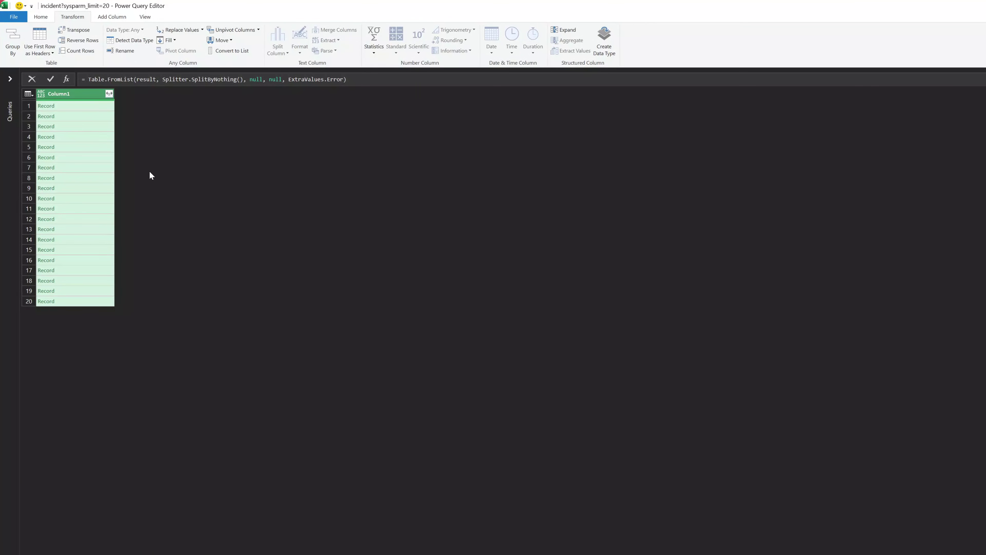
# Expand Column1 into all incident fields after loading the full field list, giving 92 columns
pyautogui.click(109, 94)
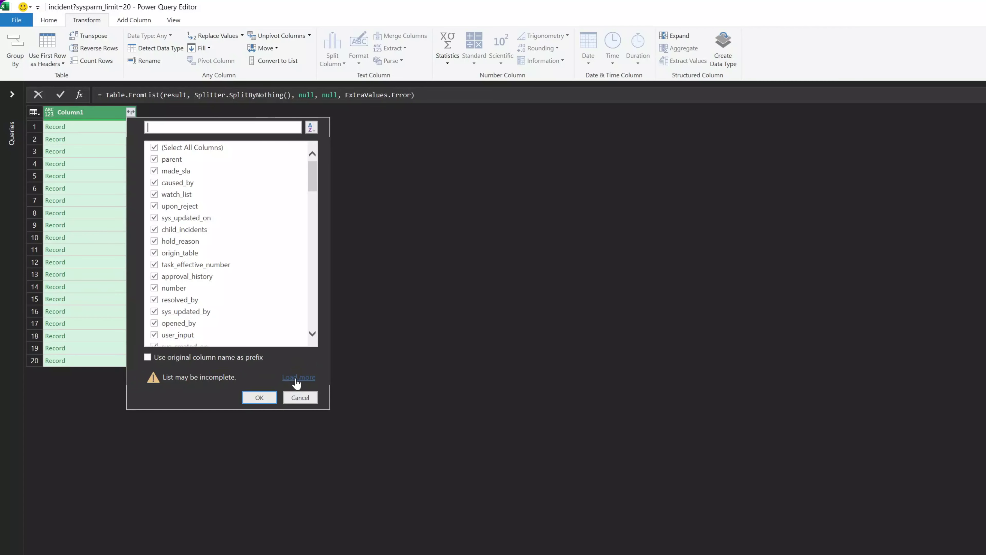
pyautogui.click(309, 379)
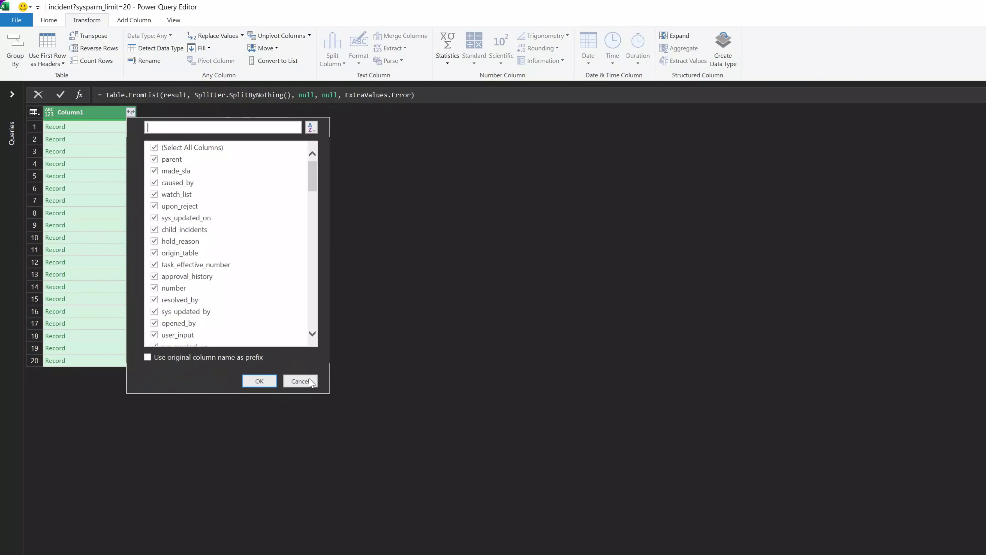
pyautogui.moveTo(313, 172); pyautogui.dragTo(313, 219)
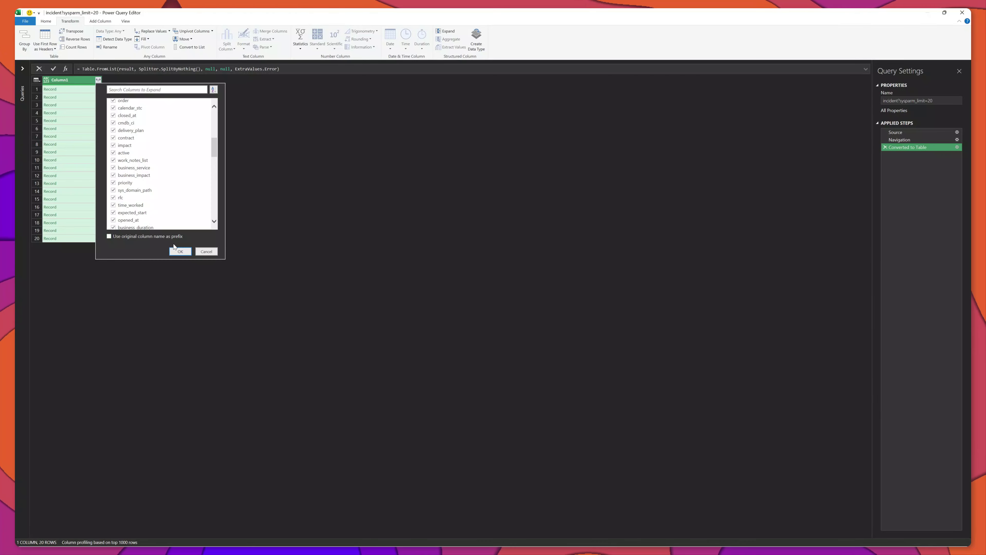
pyautogui.click(176, 252)
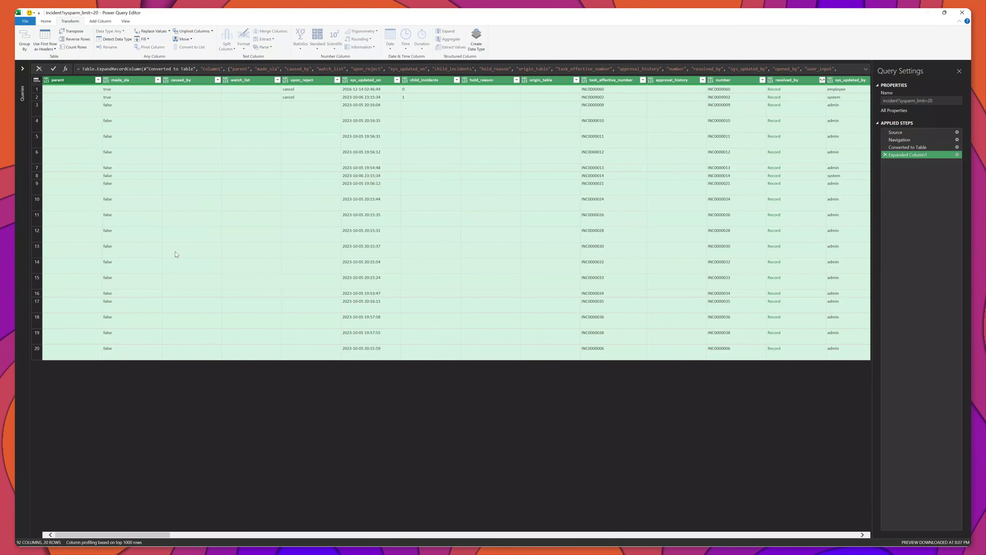
# Close Power Query Editor and load the 20-row incident table into the worksheet
pyautogui.moveTo(160, 535); pyautogui.dragTo(322, 541)
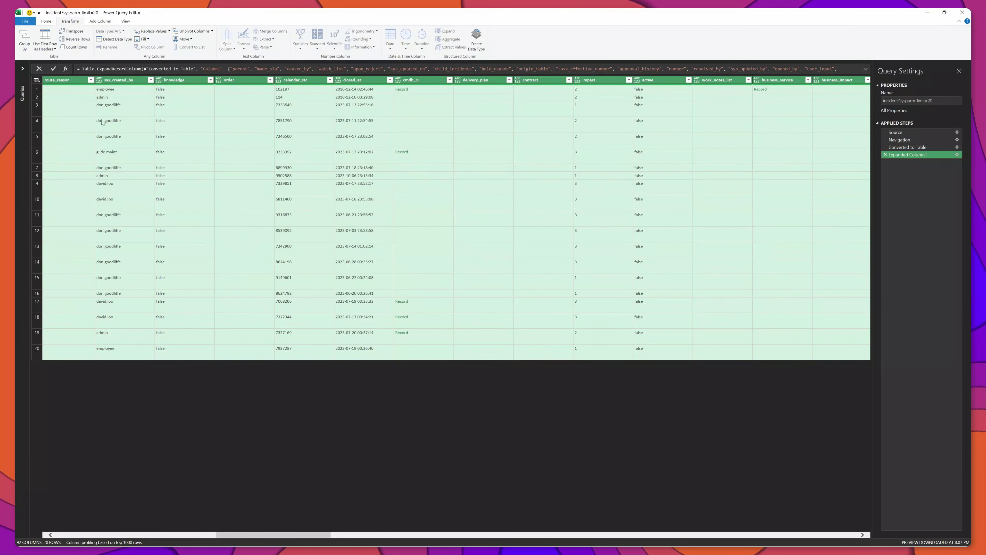
pyautogui.click(46, 21)
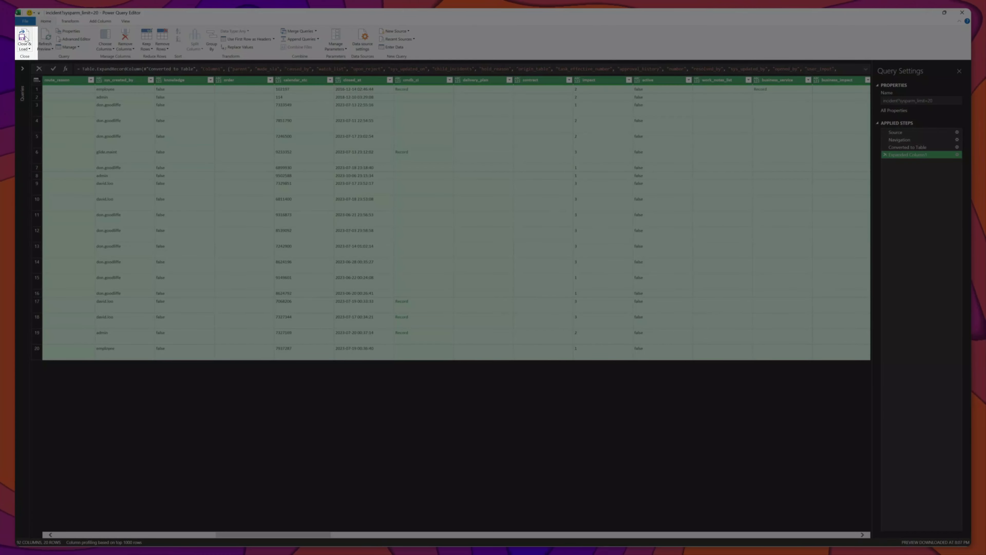
pyautogui.click(25, 40)
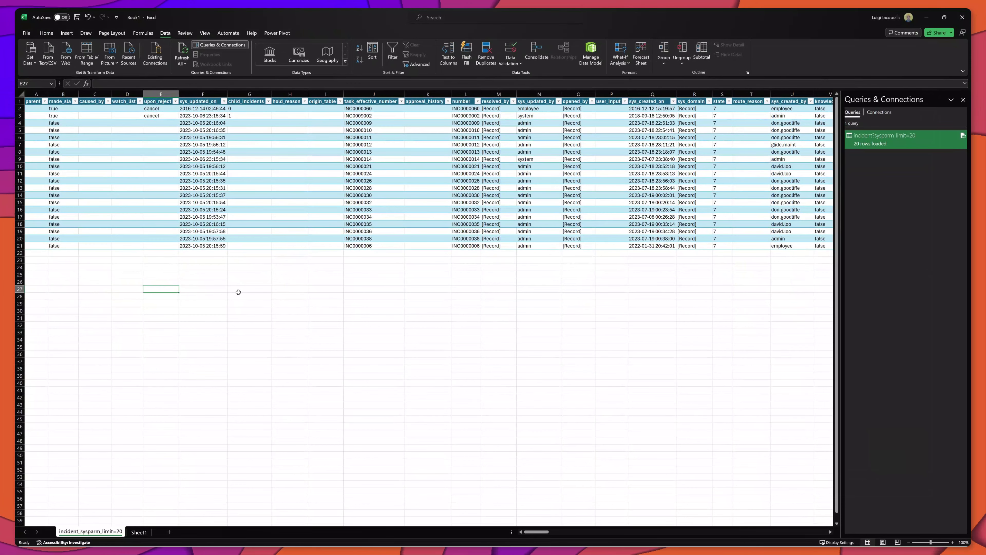
pyautogui.moveTo(531, 534); pyautogui.dragTo(581, 535)
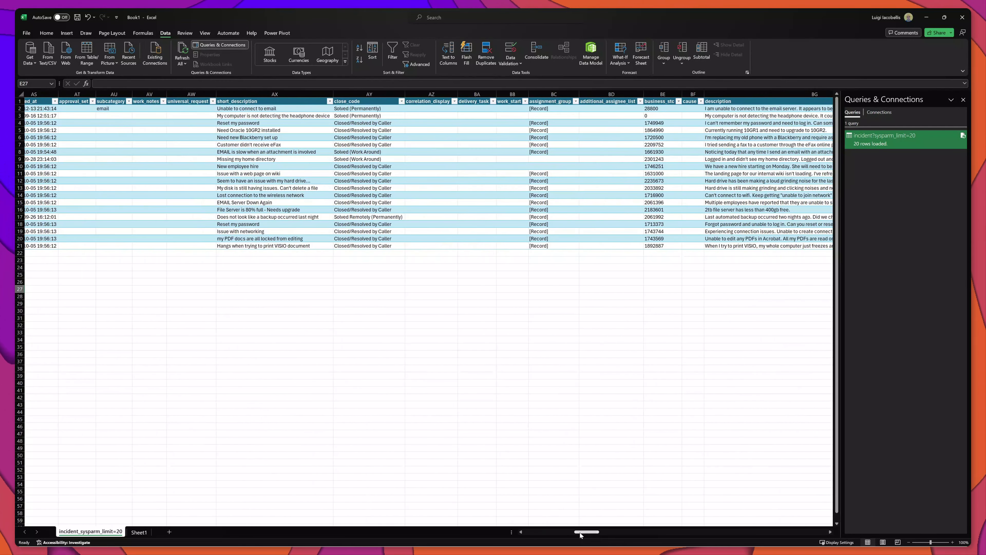
pyautogui.click(255, 103)
pyautogui.click(365, 101)
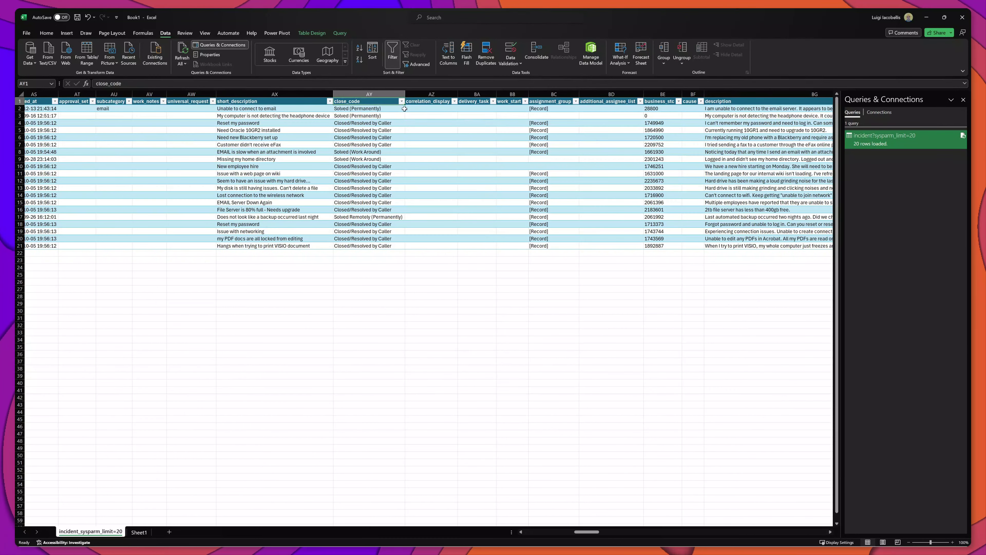
pyautogui.click(739, 102)
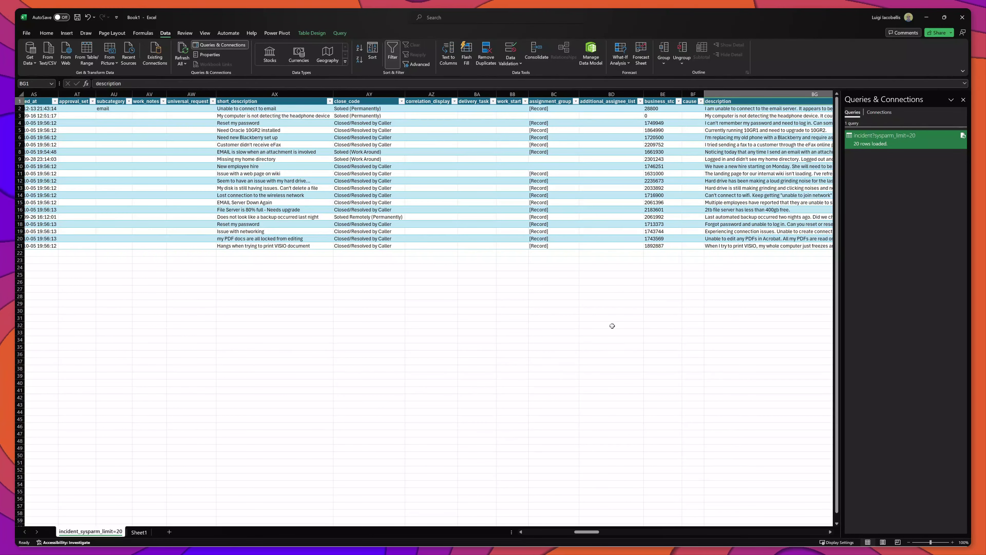
pyautogui.click(552, 109)
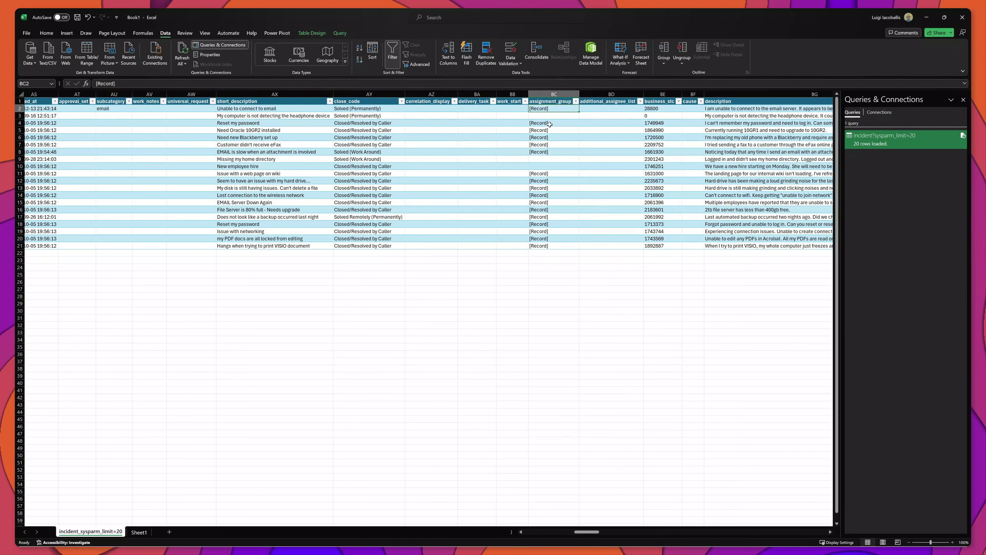
pyautogui.click(568, 125)
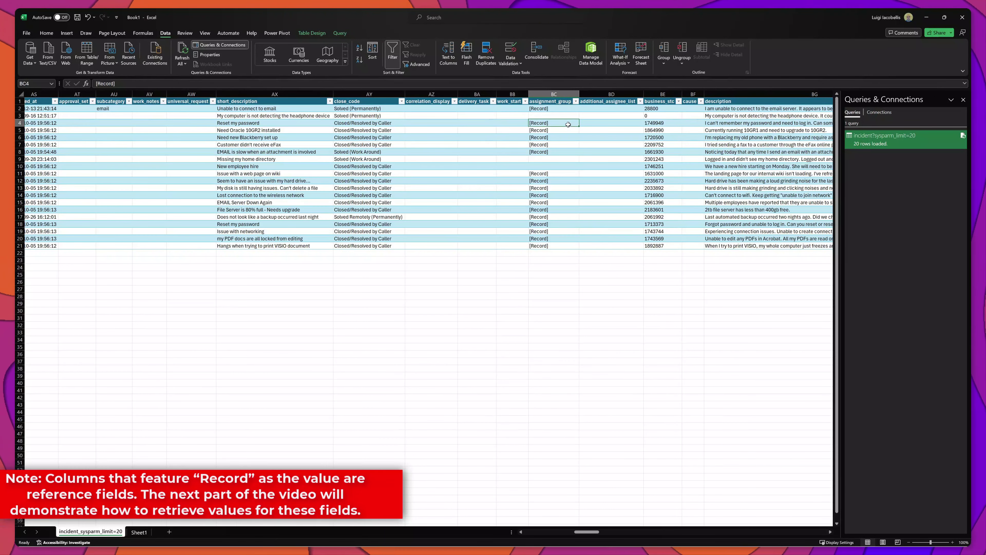
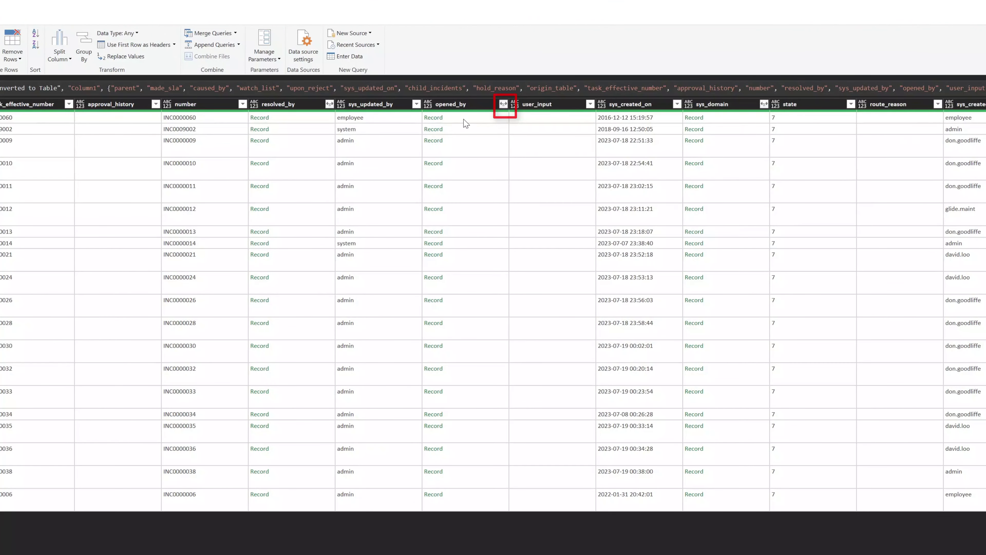
# Expand the opened_by column into link and value columns with no opened_by prefix
pyautogui.click(501, 106)
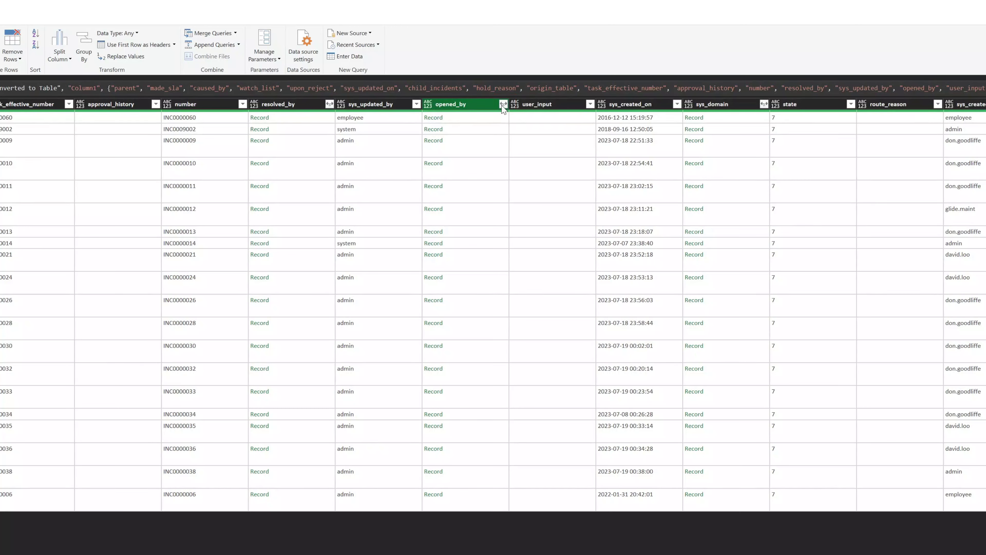
pyautogui.click(503, 105)
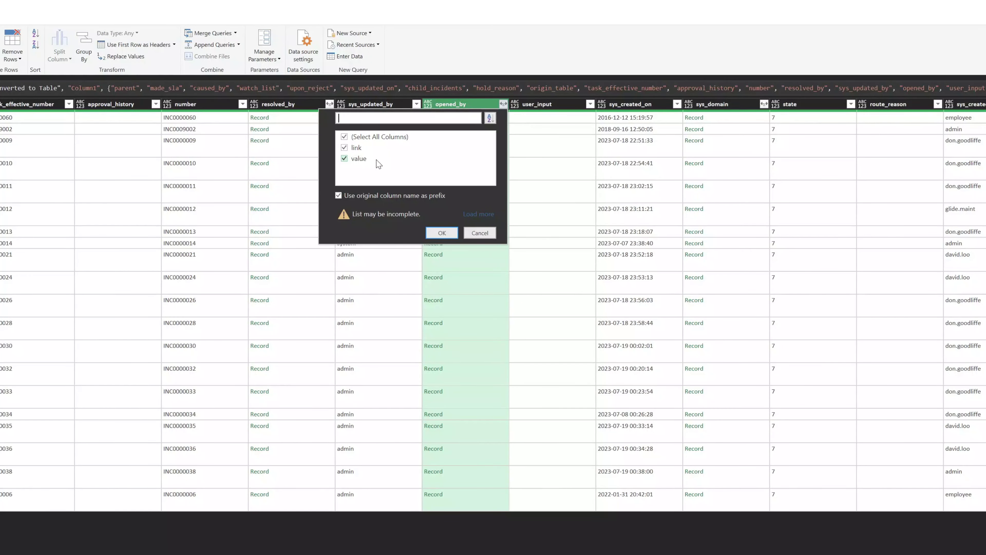
pyautogui.click(363, 194)
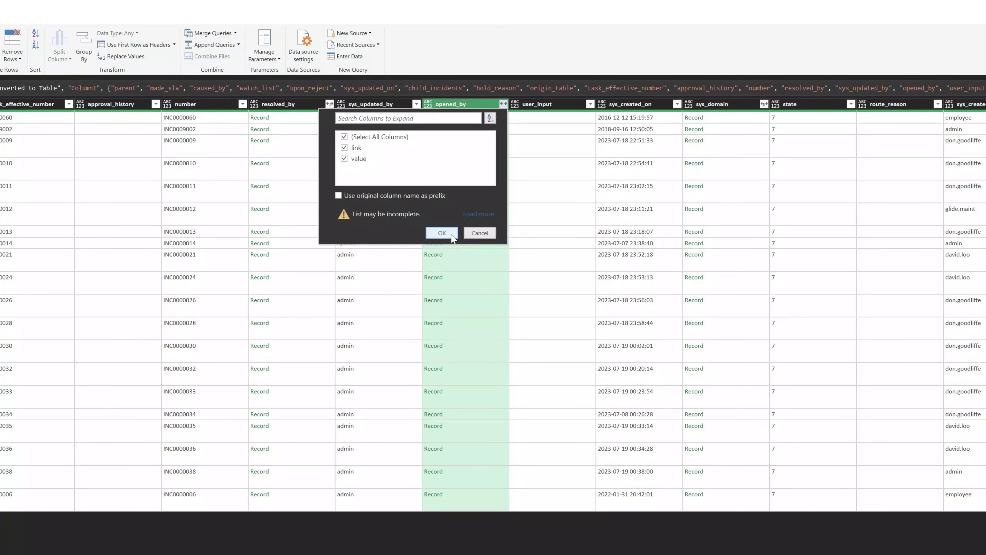
pyautogui.click(441, 232)
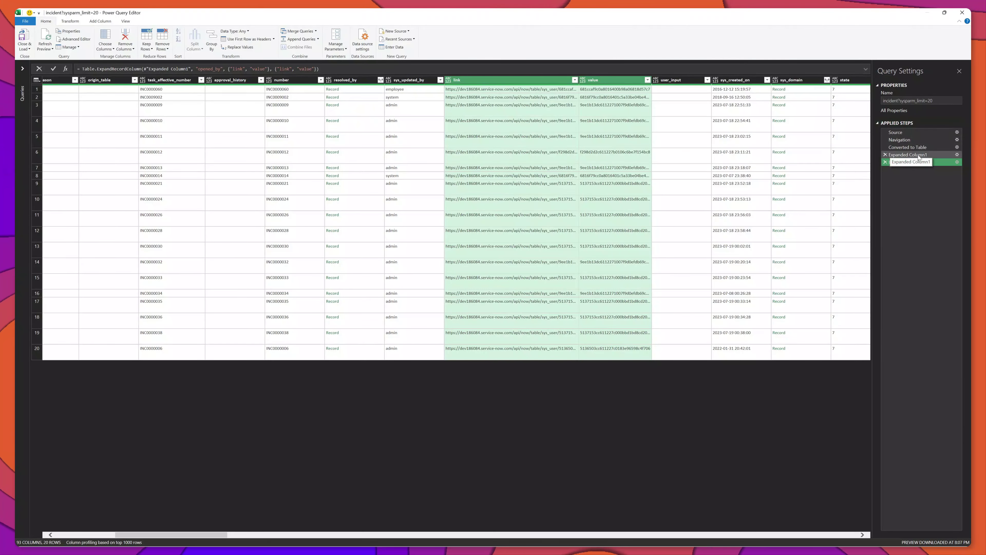
pyautogui.click(913, 155)
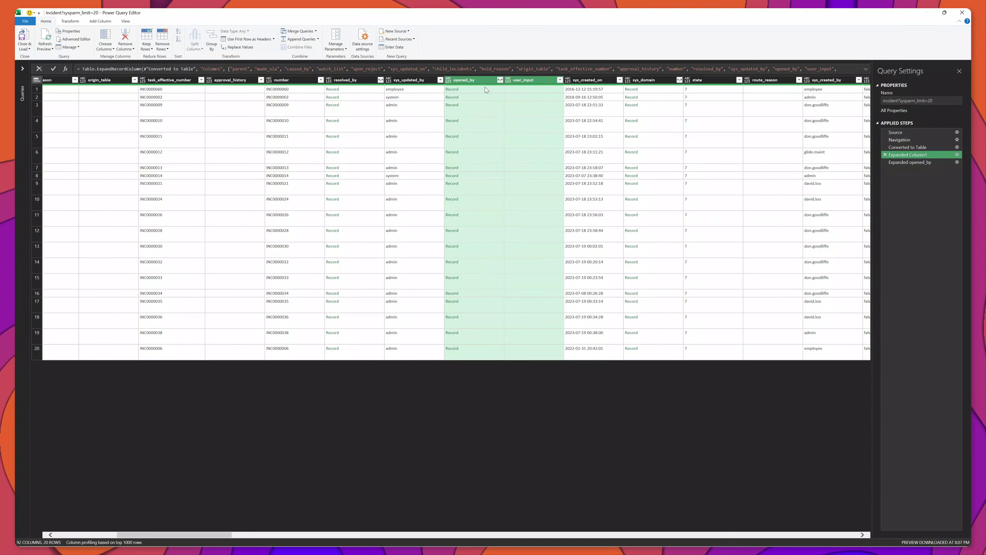
pyautogui.click(902, 163)
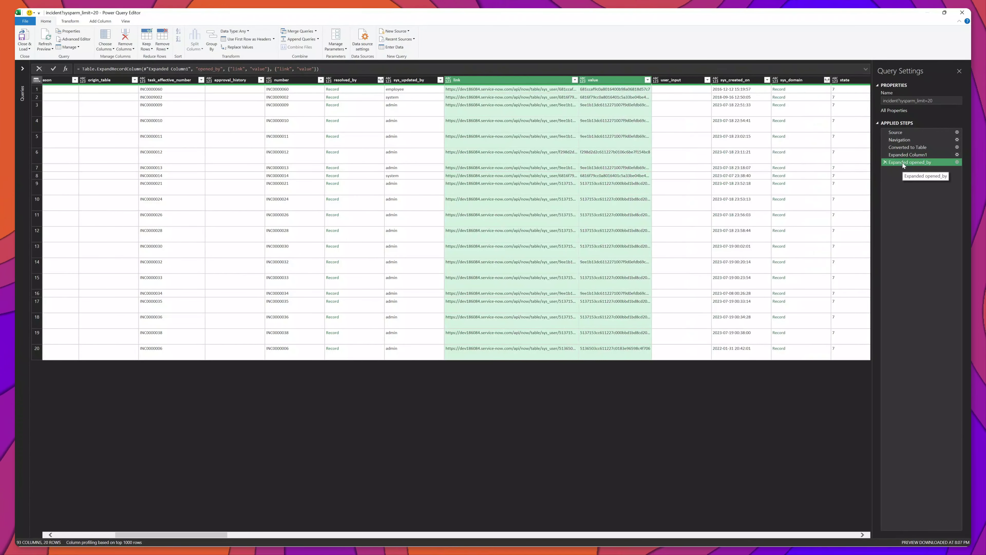
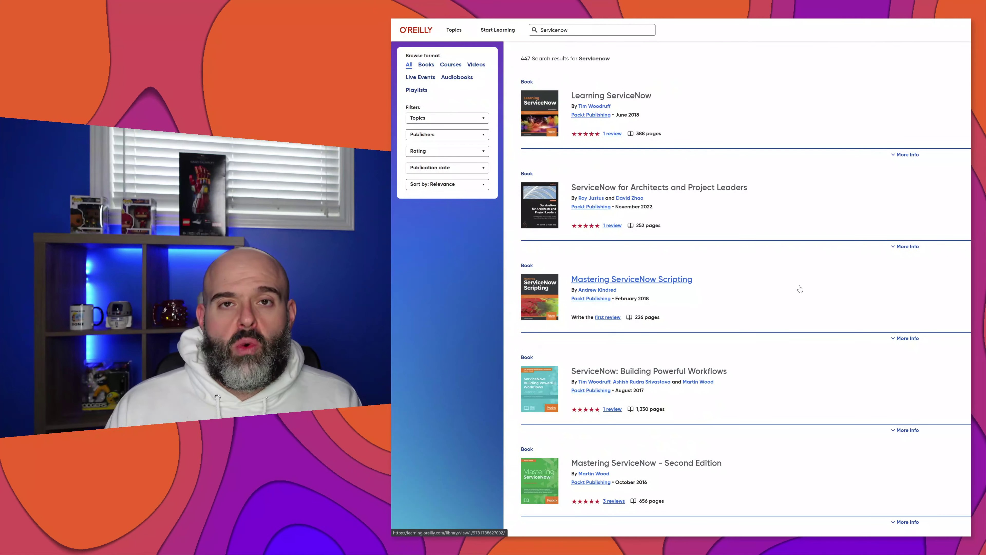
# Open the Mastering ServiceNow Scripting title from the ServiceNow search results
pyautogui.click(689, 285)
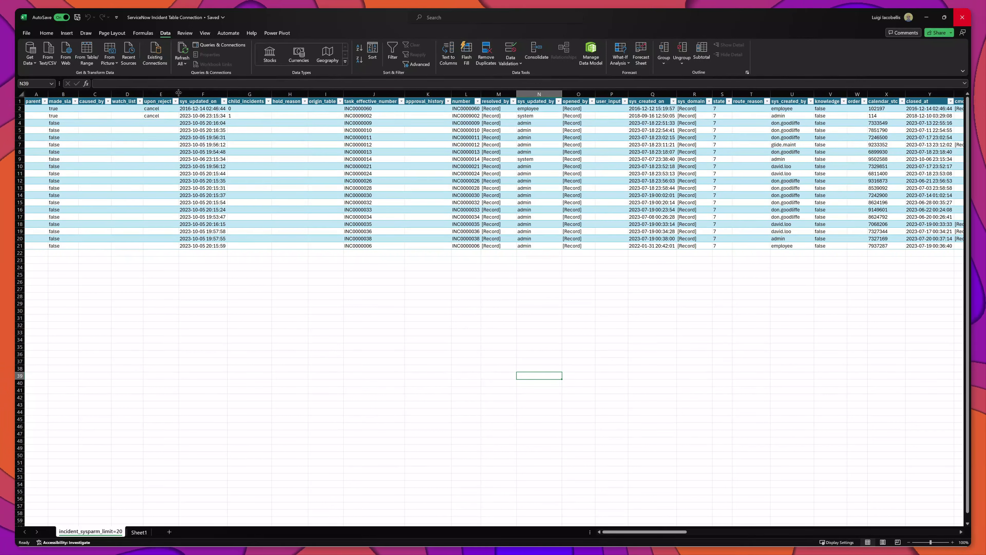
# Import the ServiceNow sys_user table From Web by pasting its API URL
pyautogui.click(32, 64)
pyautogui.moveTo(72, 154)
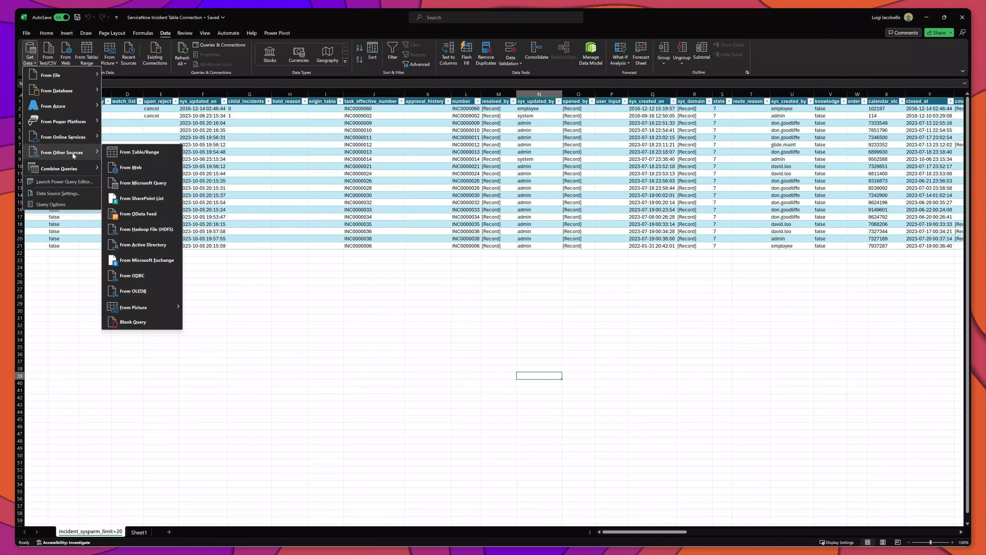
pyautogui.click(135, 170)
pyautogui.write('https://dev186084.service-now.com/api/now/table/sys_user')
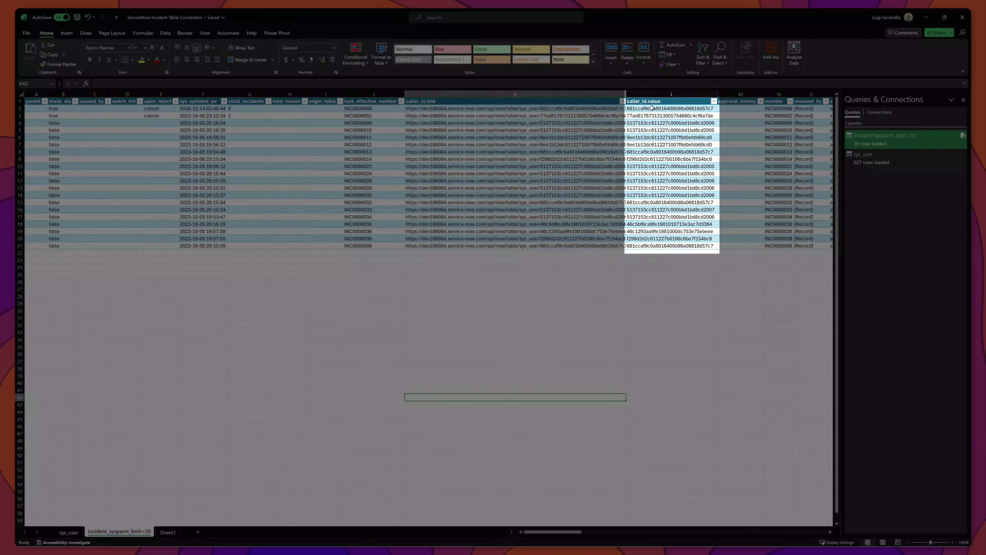
# Close the Queries & Connections panel and start a Merge from the incident table's Query tab
pyautogui.click(652, 108)
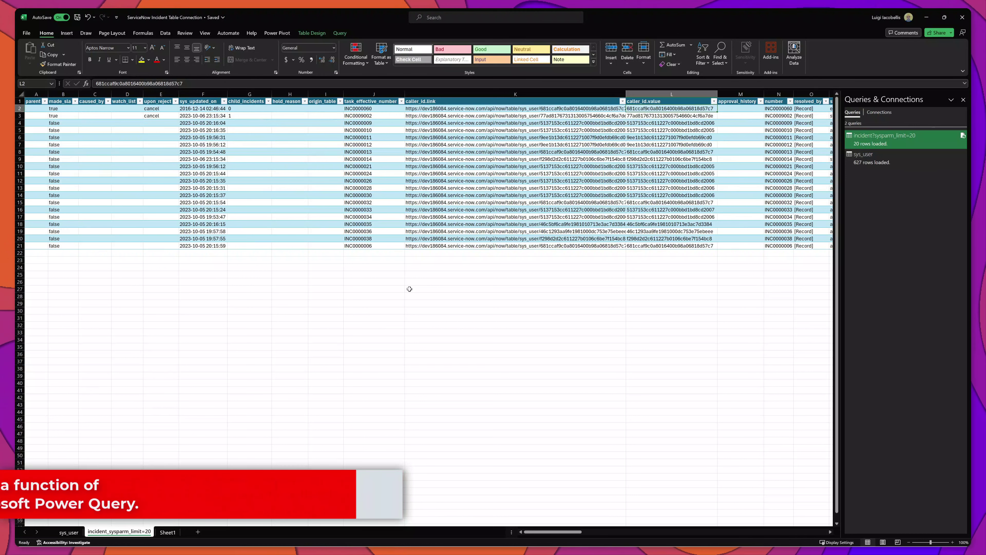
pyautogui.click(326, 282)
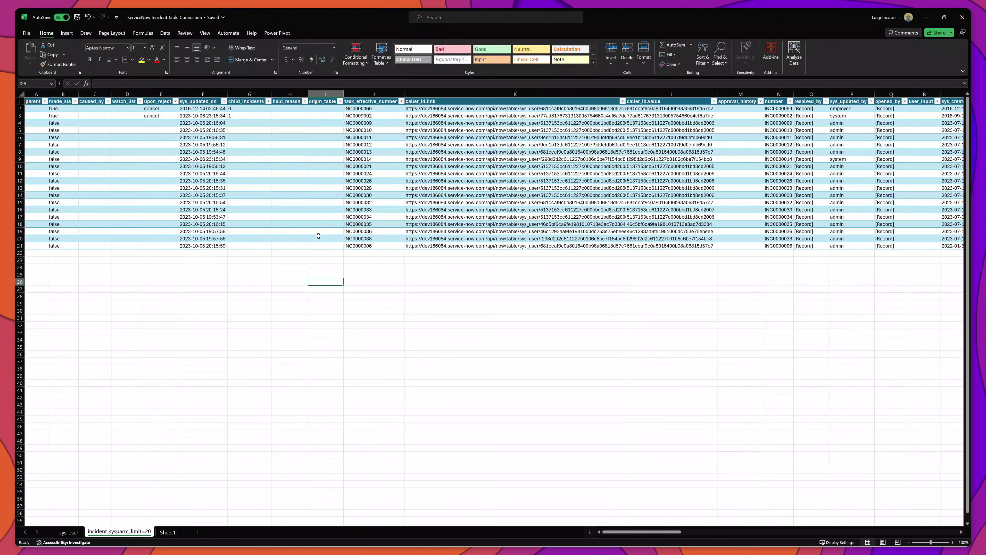
pyautogui.click(319, 182)
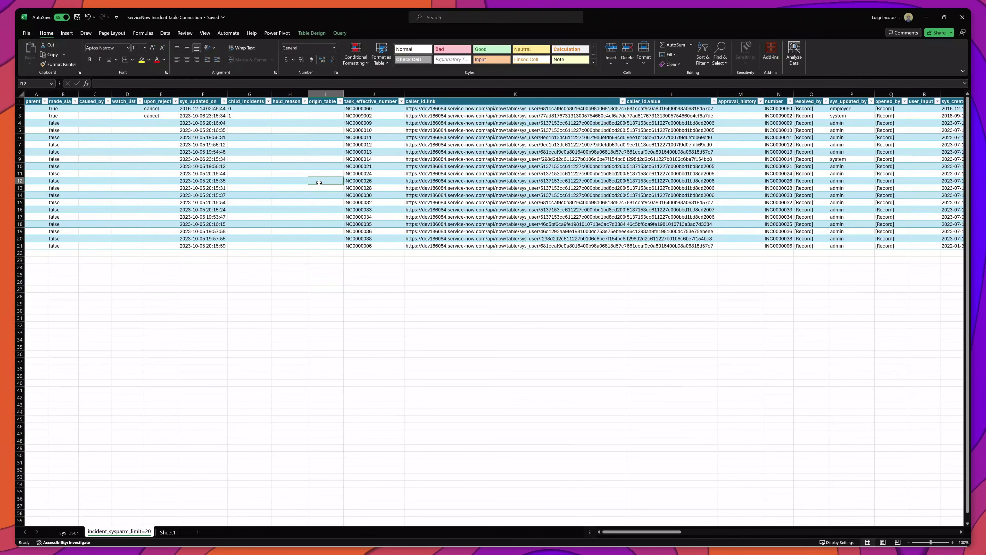
pyautogui.click(342, 34)
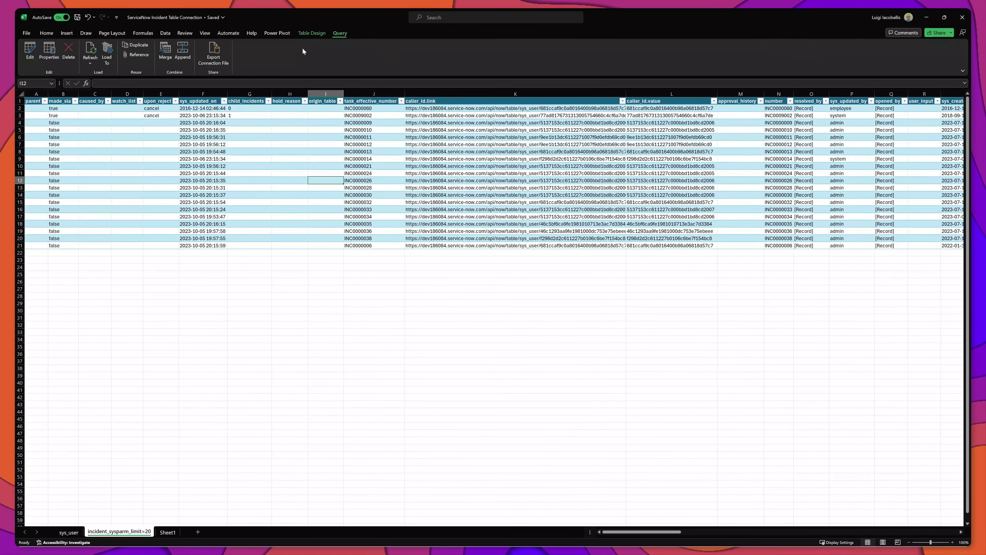
pyautogui.click(172, 52)
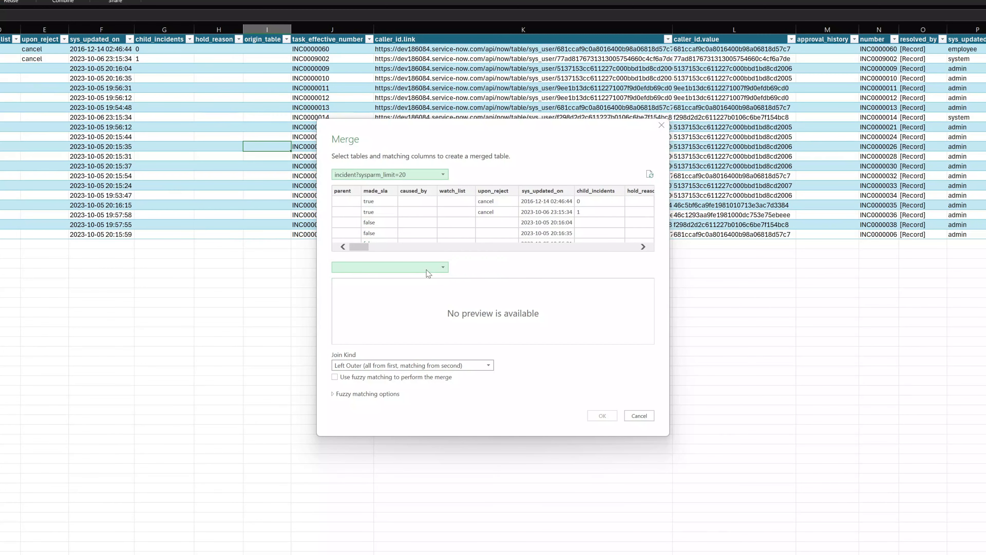
# Left Outer merge incident with sys_user, matching caller_id.value to sys_id
pyautogui.click(425, 269)
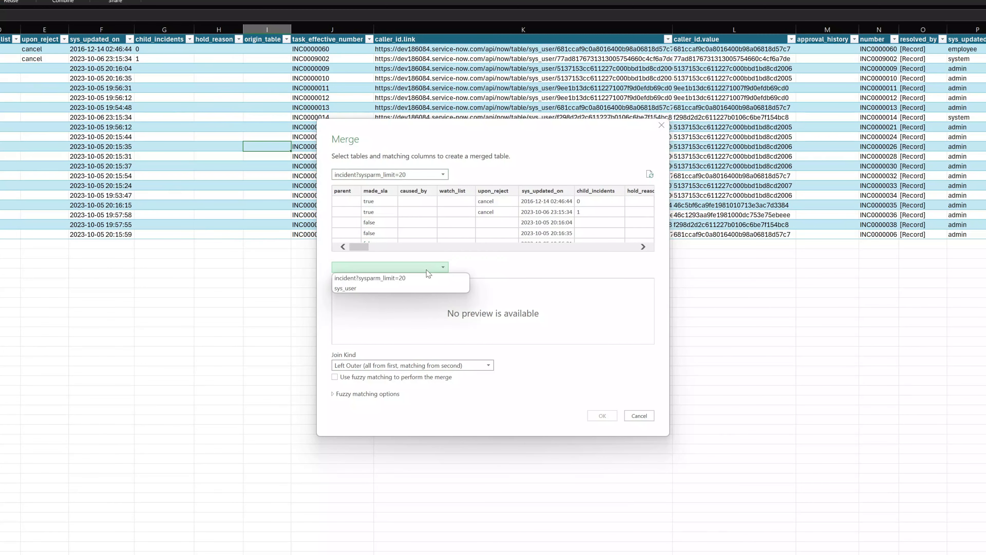
pyautogui.click(373, 289)
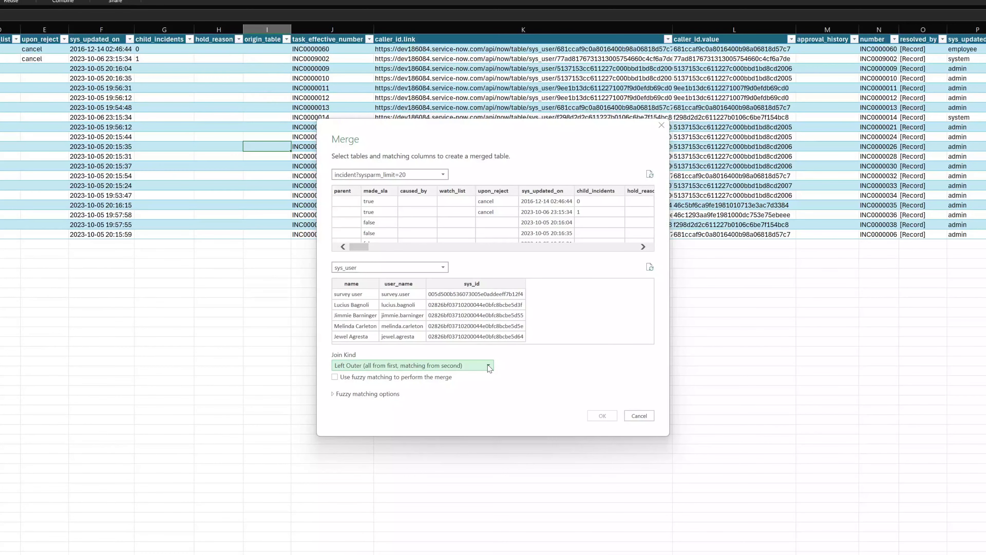
pyautogui.click(489, 366)
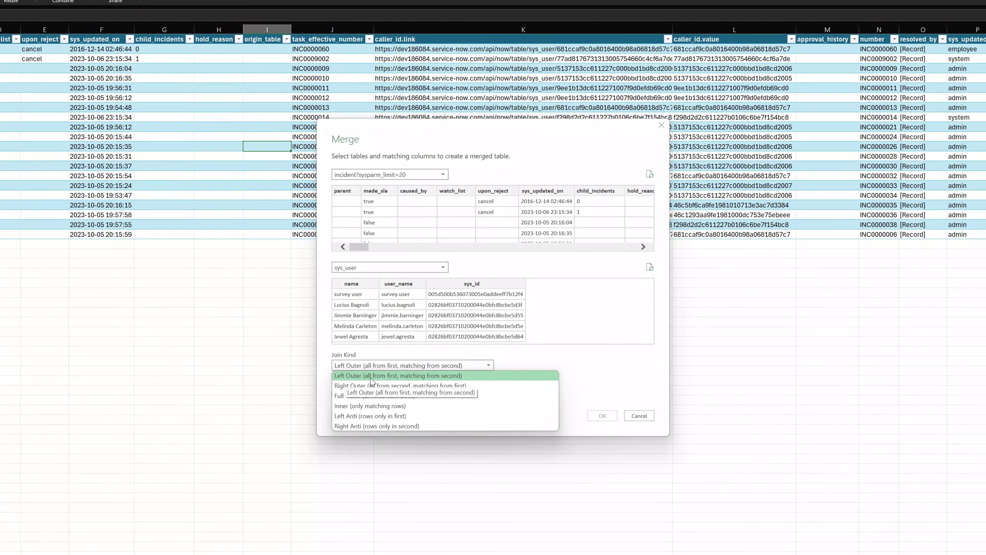
pyautogui.click(416, 376)
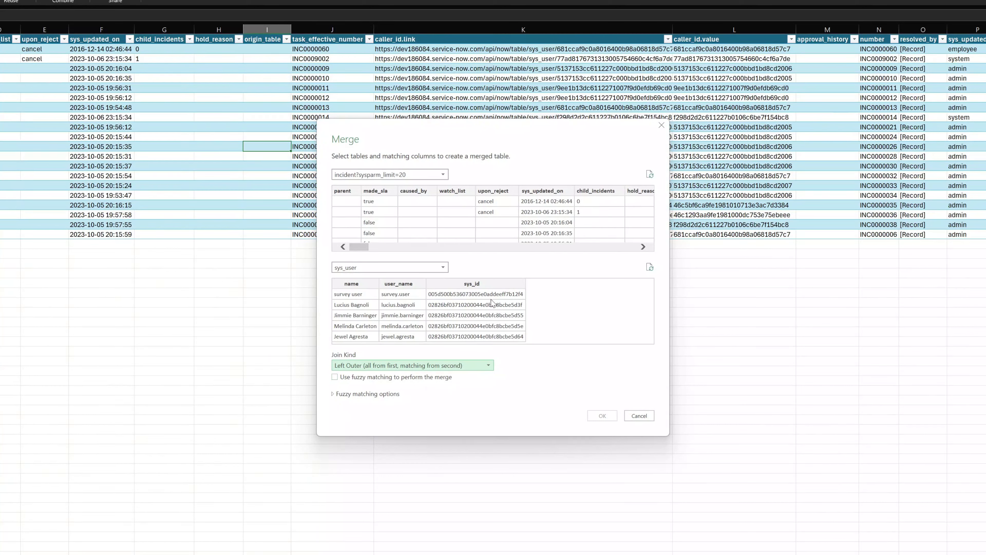
pyautogui.click(484, 285)
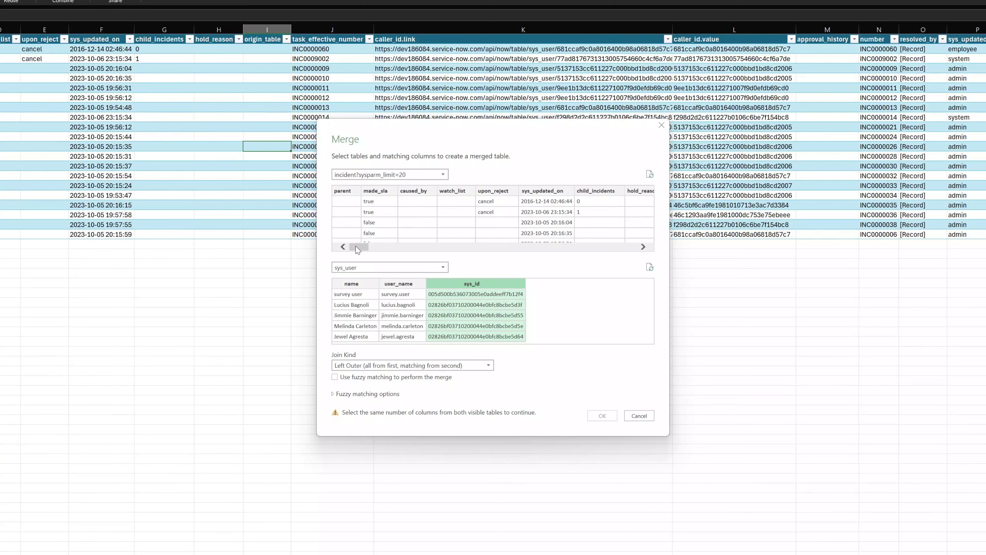
pyautogui.moveTo(358, 248); pyautogui.dragTo(392, 253)
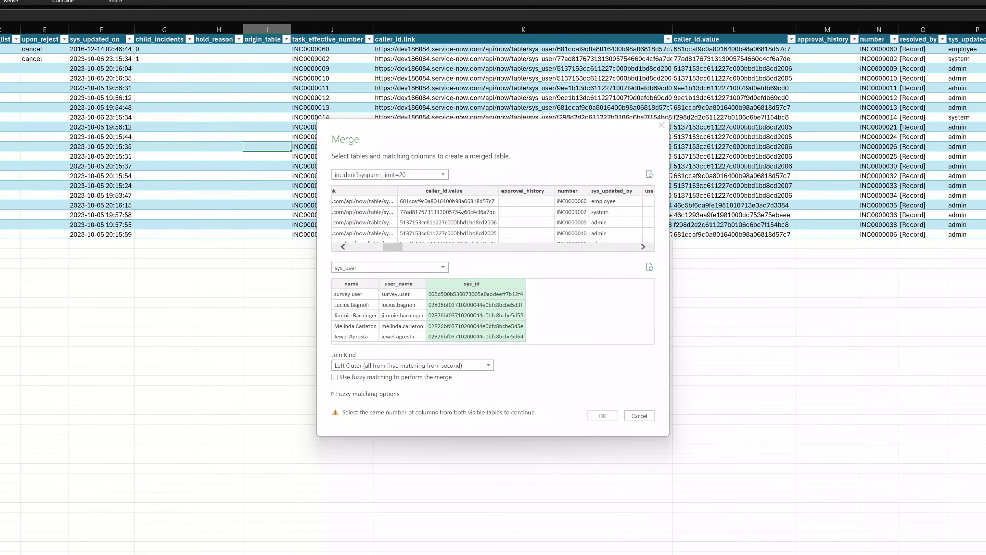
pyautogui.click(464, 193)
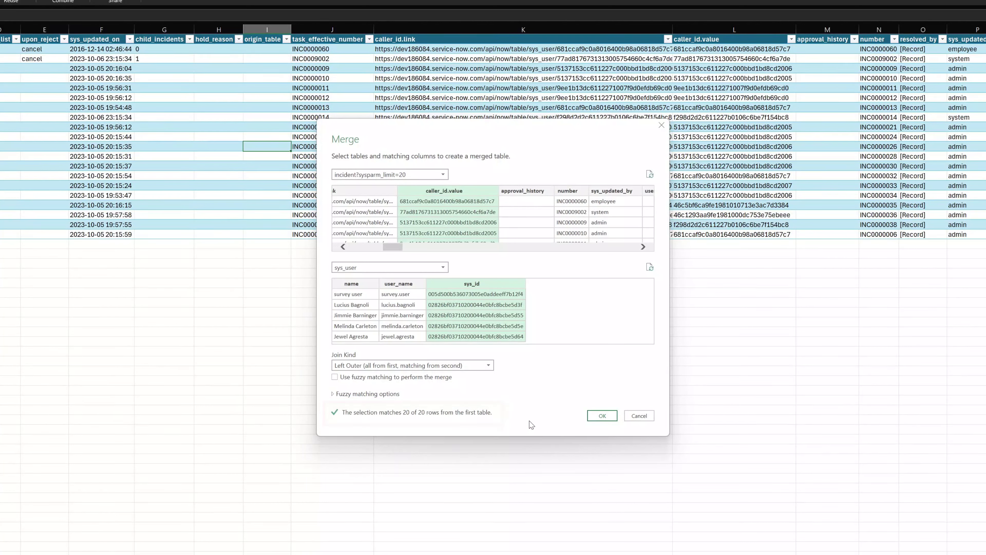
pyautogui.click(603, 417)
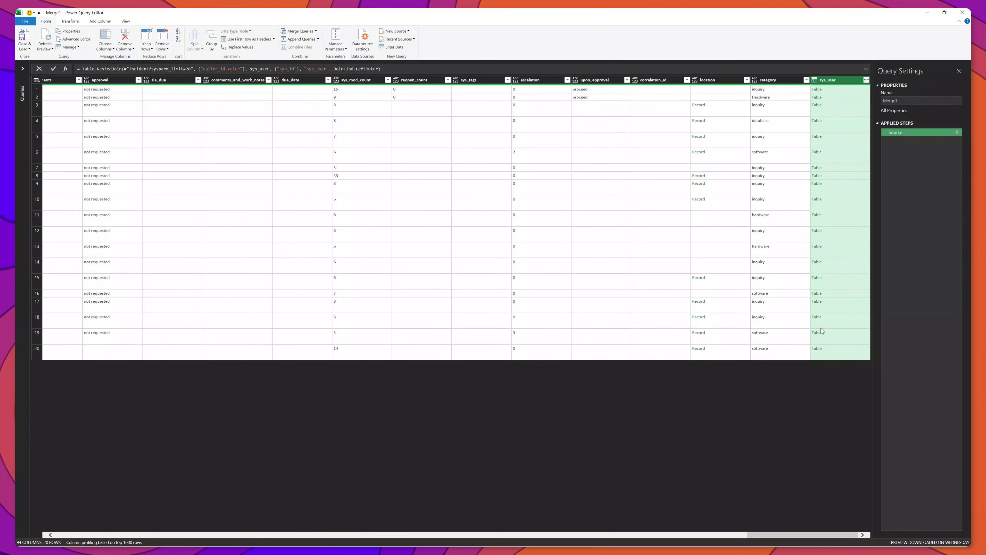
# Rename the merged query to Incident_and_Sys_User
pyautogui.click(907, 100)
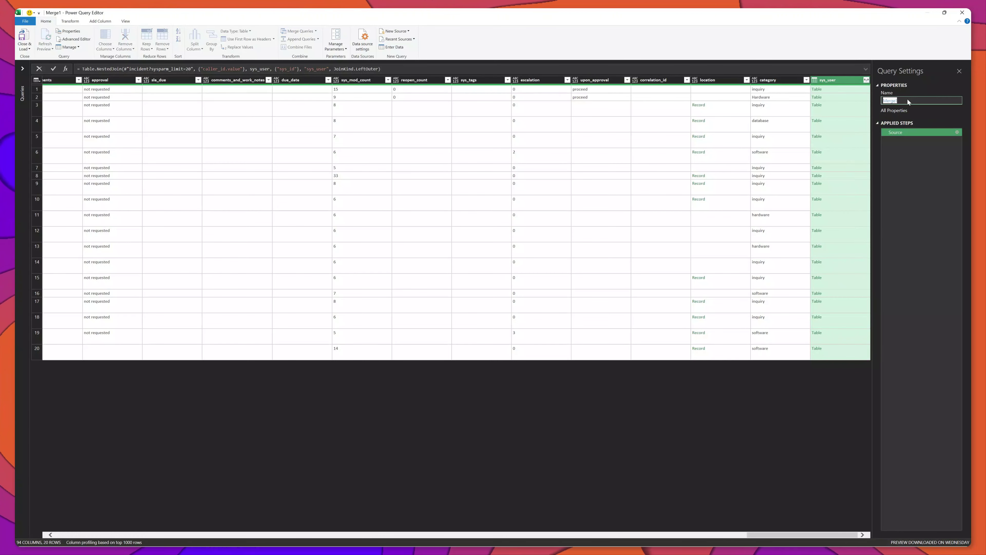
pyautogui.write('Incident_and_Sys_User')
pyautogui.press('Return')
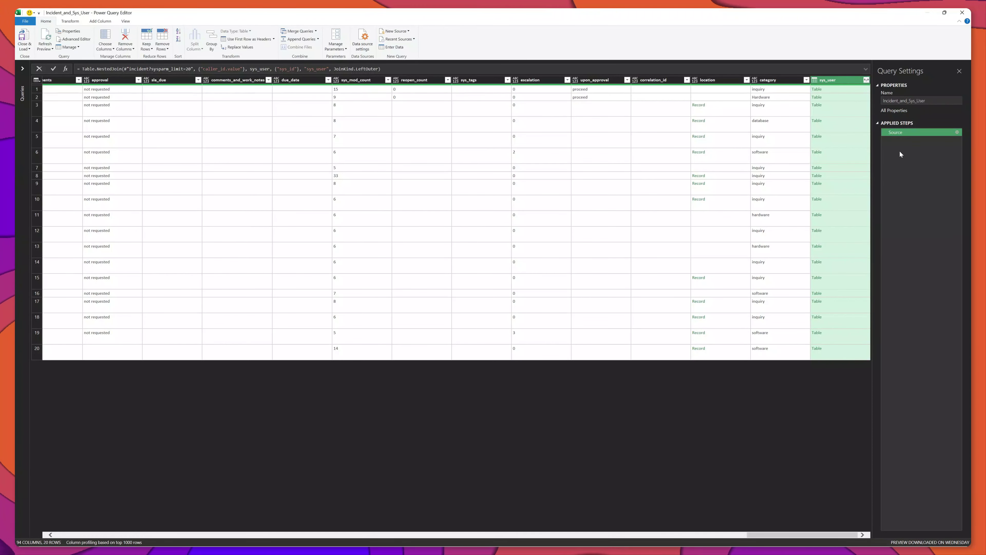
# Expand the sys_user column to add only name and user_name, leaving out sys_id
pyautogui.click(866, 80)
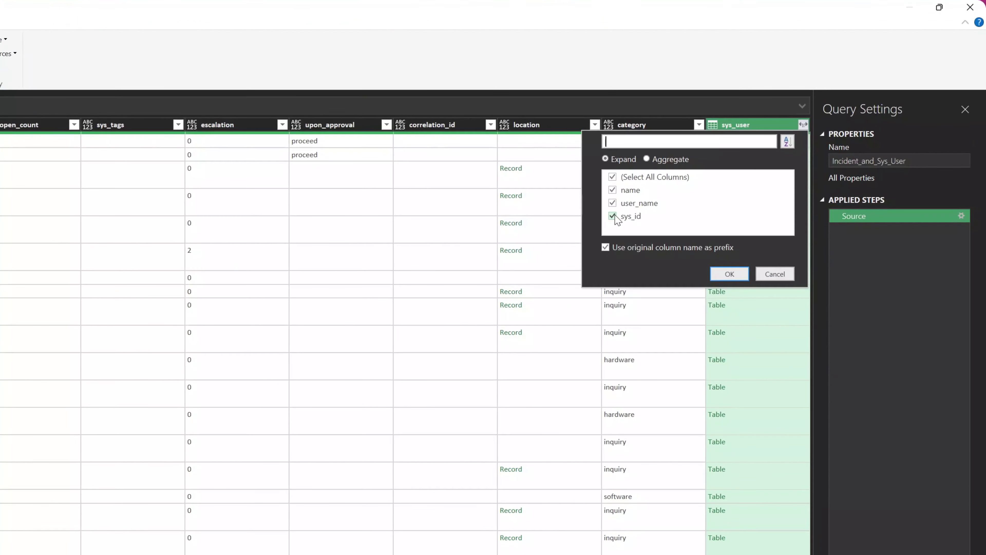
pyautogui.click(615, 218)
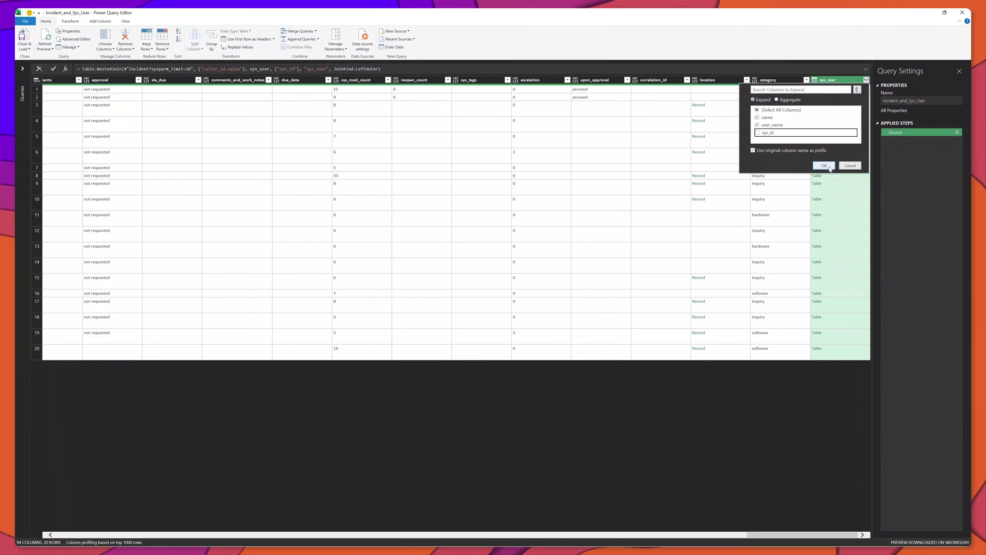
pyautogui.click(824, 166)
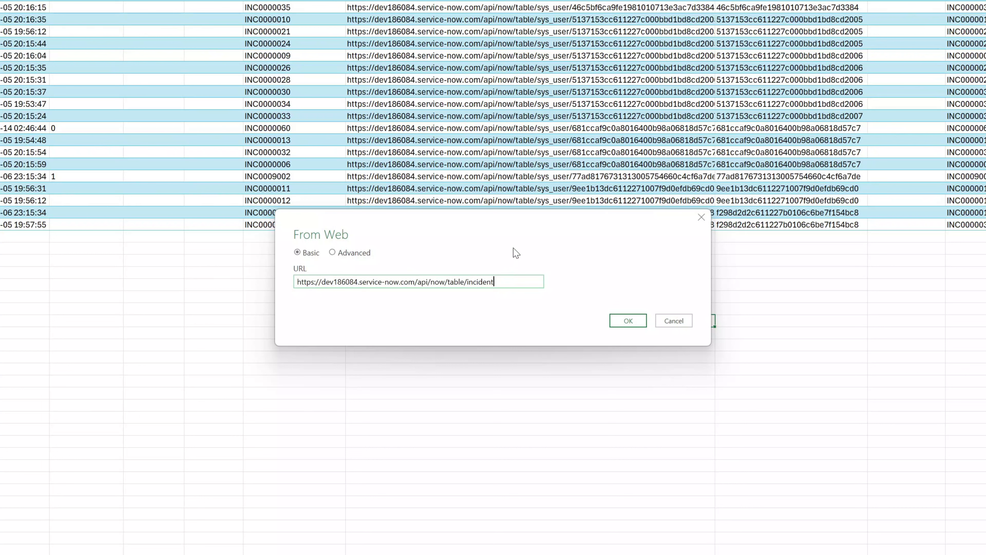
# Append ?sysparm_query=category=software^urgency=1 to the incident URL and fetch the results
pyautogui.write('?')
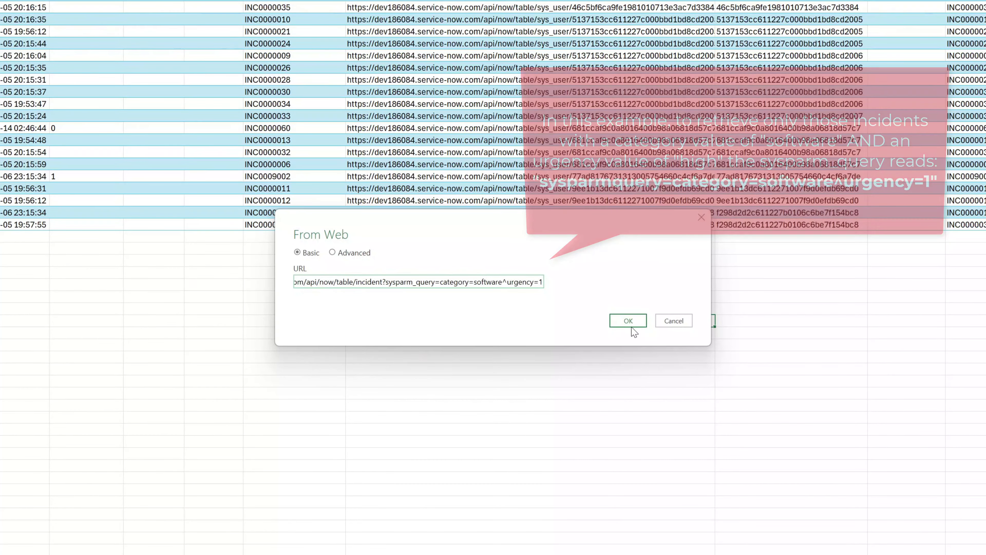
pyautogui.click(622, 313)
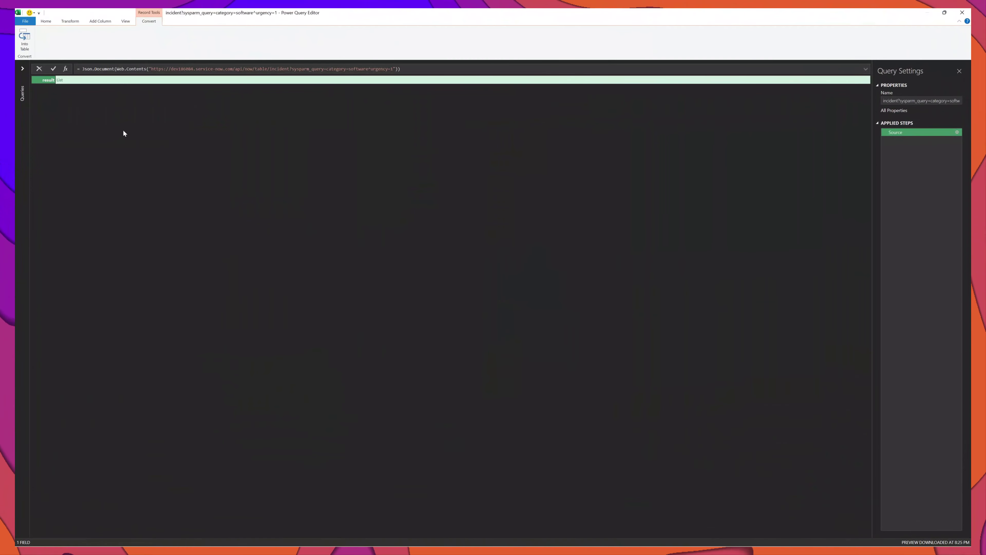
# Drill into the List of incident records in the filtered query result
pyautogui.click(61, 82)
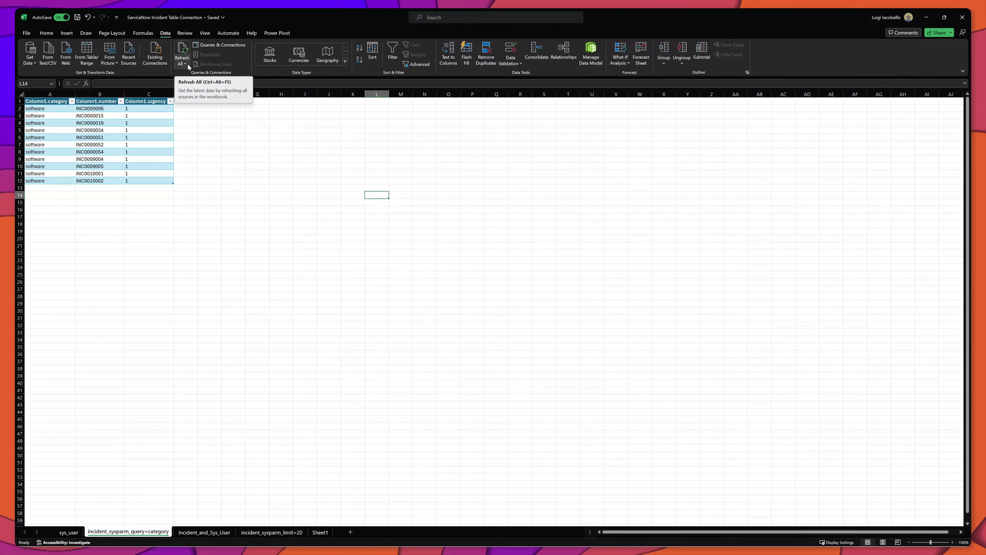
# Refresh all queries, then open the incident source's URL via Data Source Settings > Change Source
pyautogui.click(181, 52)
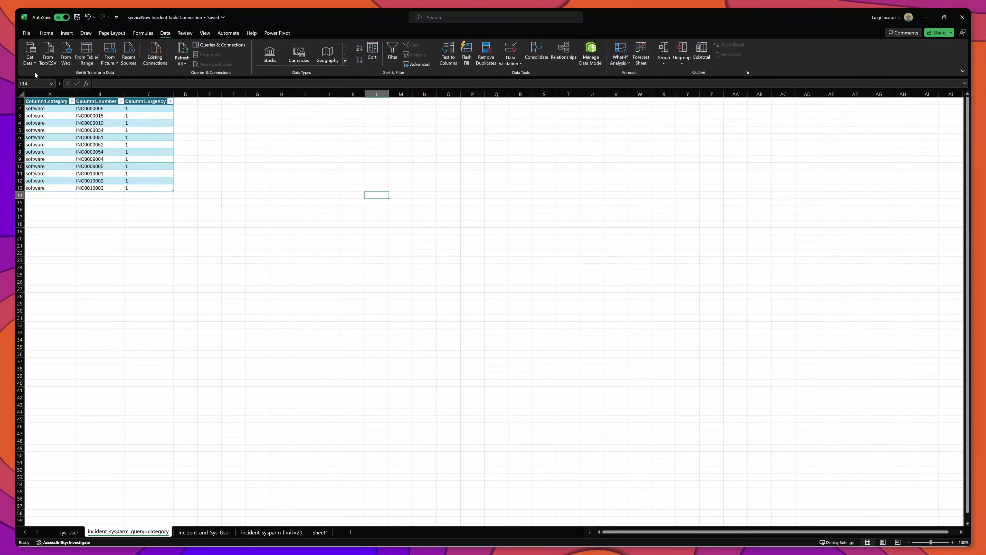
pyautogui.click(34, 63)
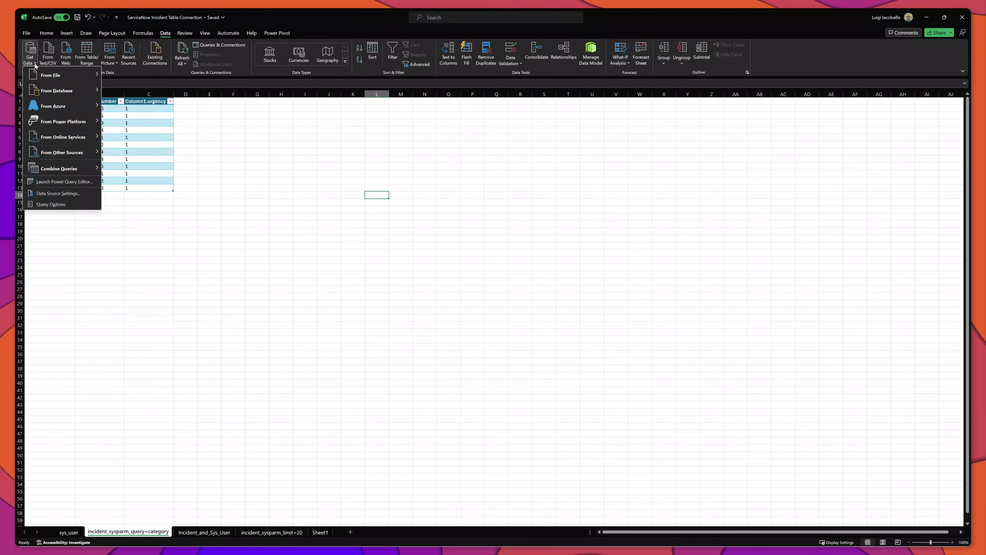
pyautogui.click(59, 193)
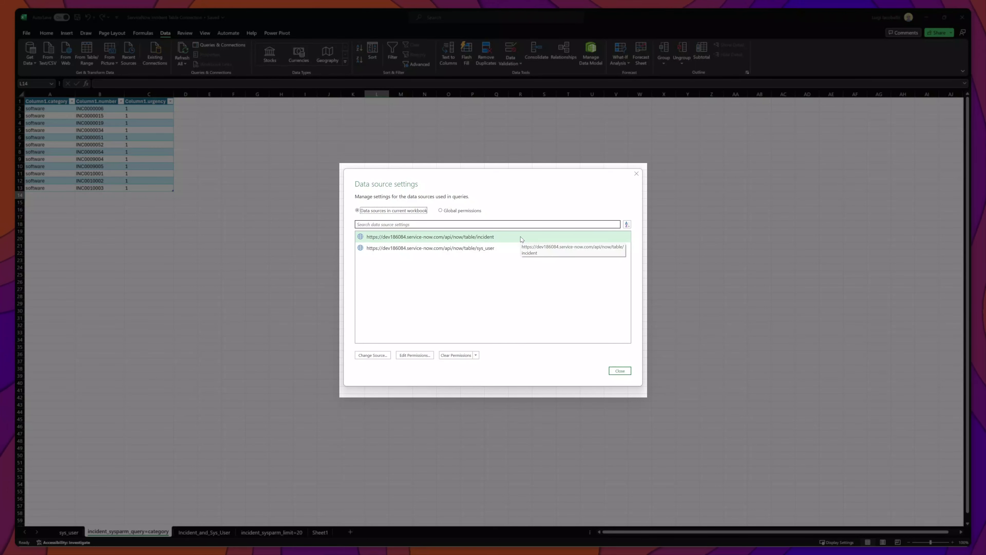
pyautogui.click(372, 355)
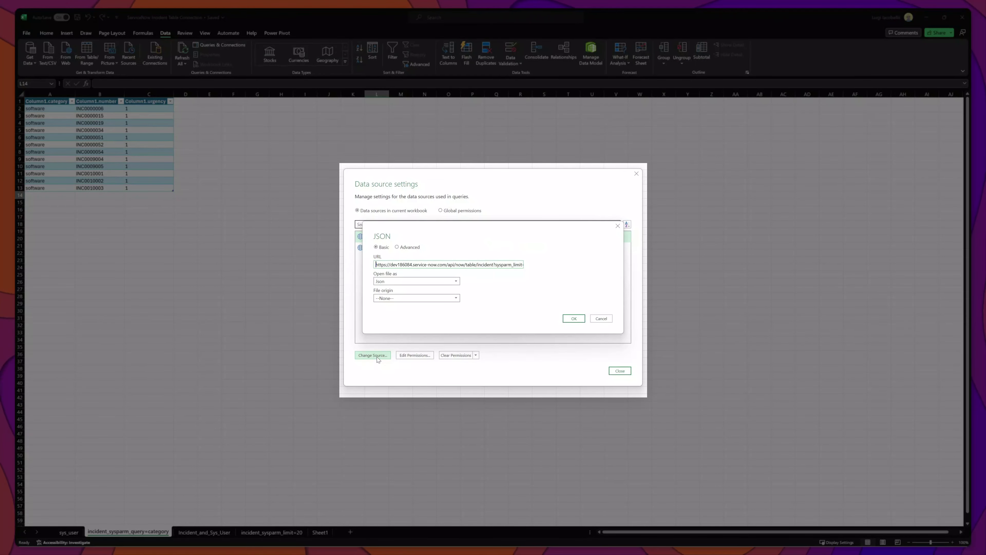